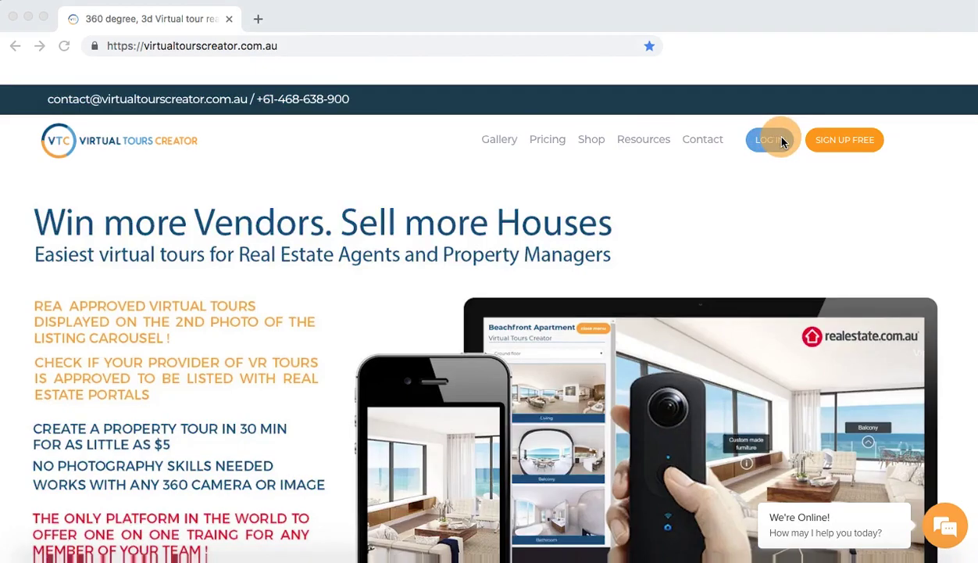
Open the free sign-up form in a new tab, look through it, then go to the login page.
left_click(841, 140)
scroll(722, 332, "down", 5)
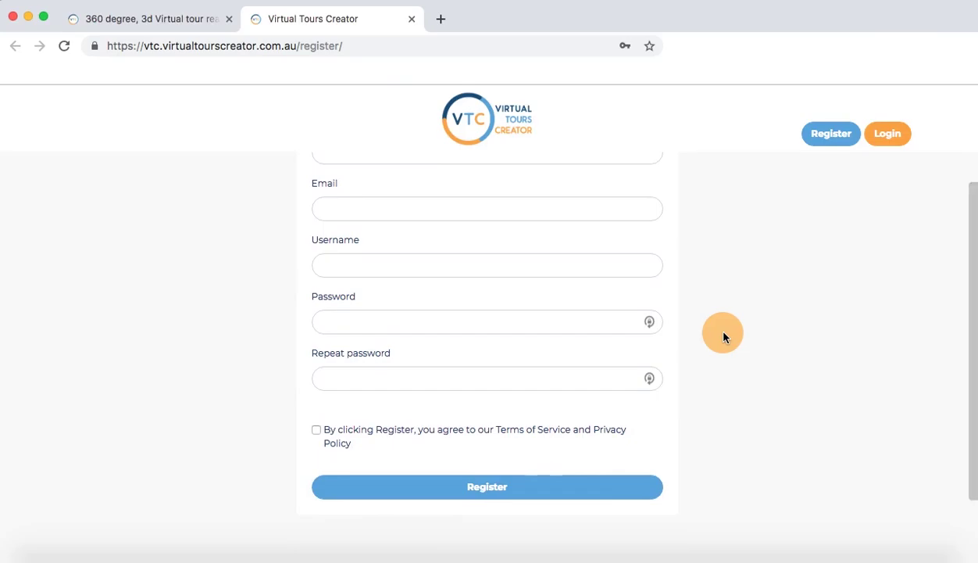
scroll(723, 337, "up", 2)
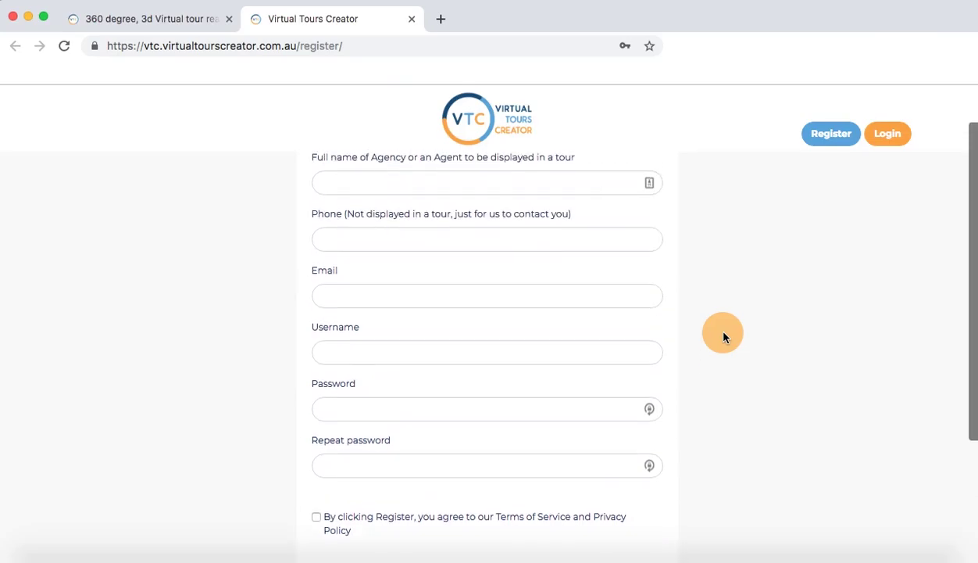
left_click(899, 141)
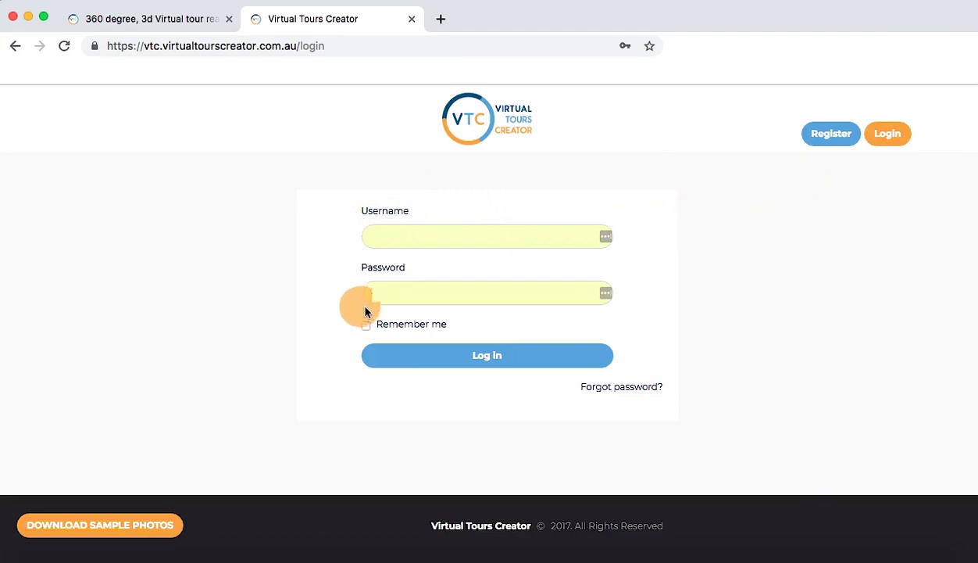
Log in with the saved username and password and review the existing tours on Home.
left_click(493, 361)
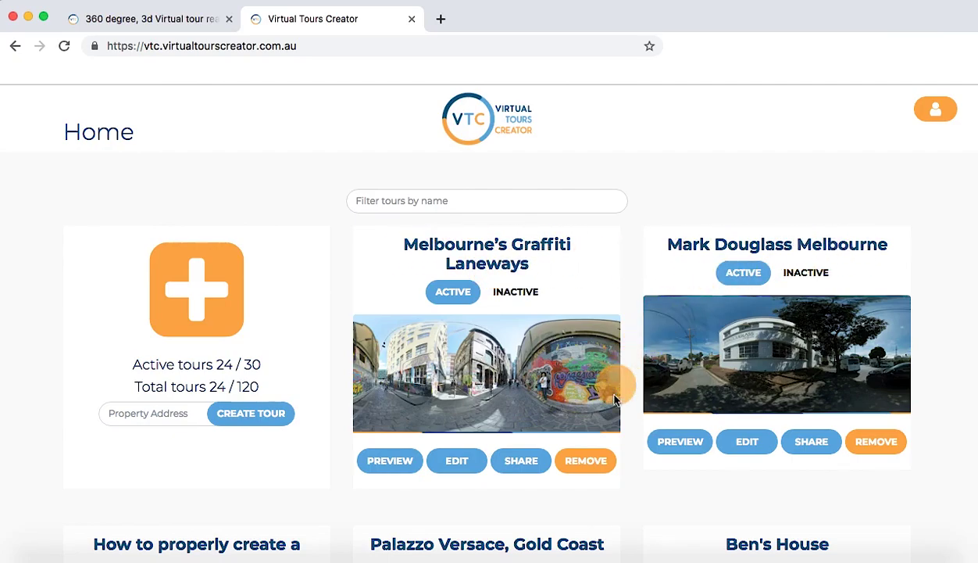
scroll(615, 399, "down", 5)
scroll(617, 396, "up", 5)
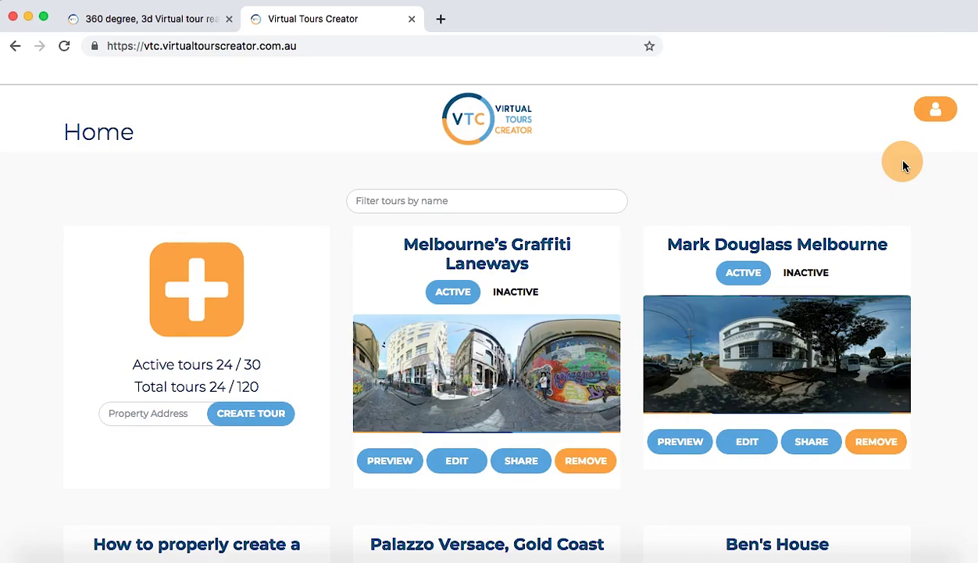
Open the profile settings from the account menu.
left_click(938, 112)
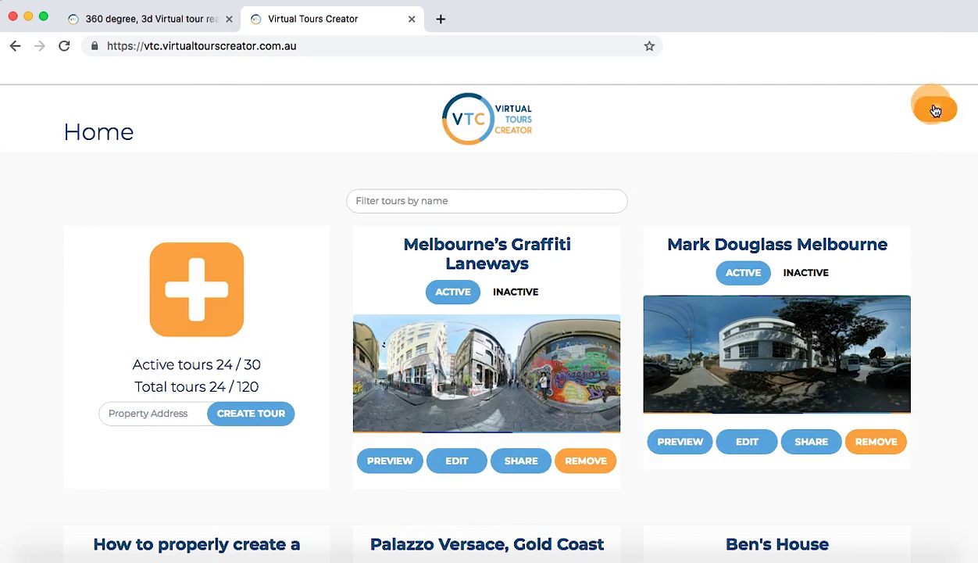
left_click(936, 113)
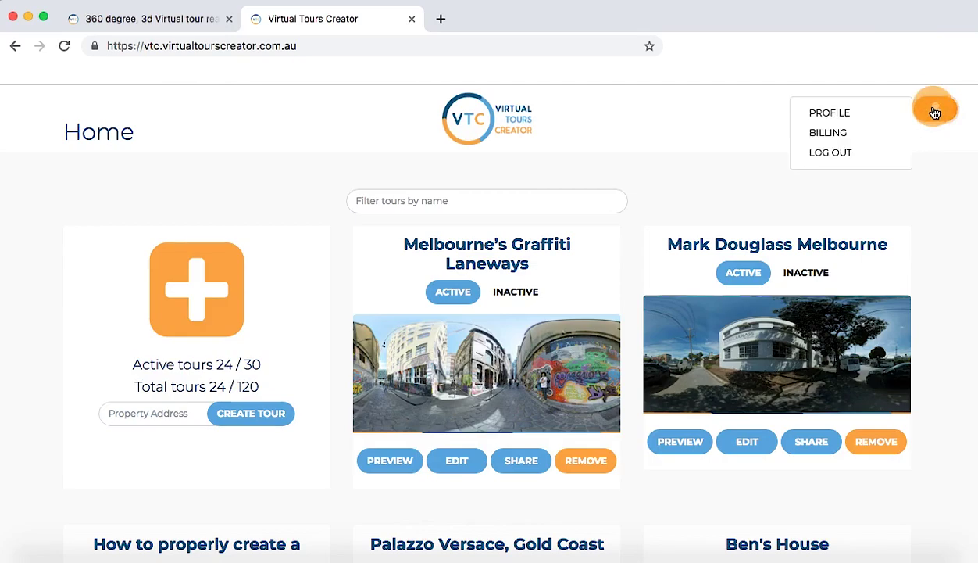
left_click(838, 116)
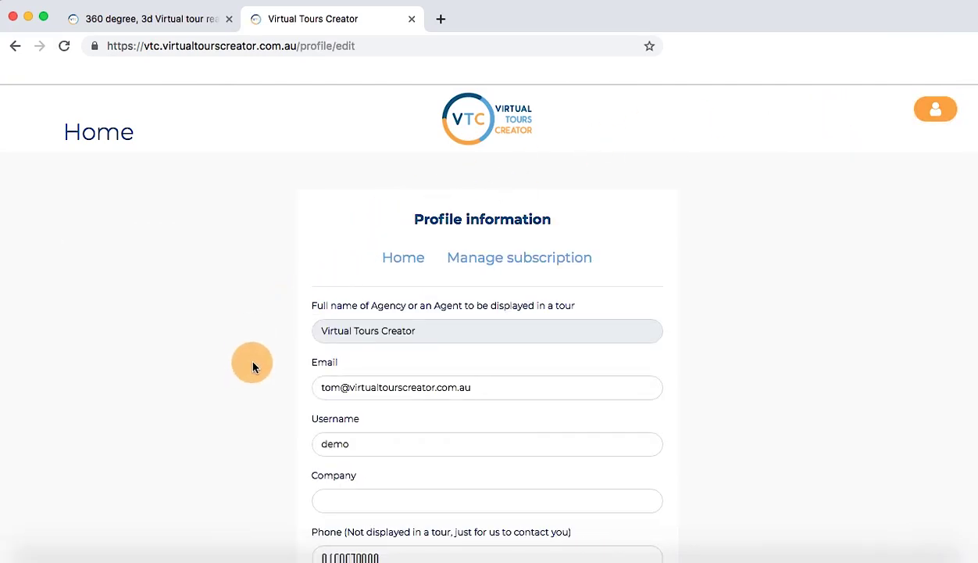
scroll(253, 368, "down", 2)
scroll(252, 367, "down", 5)
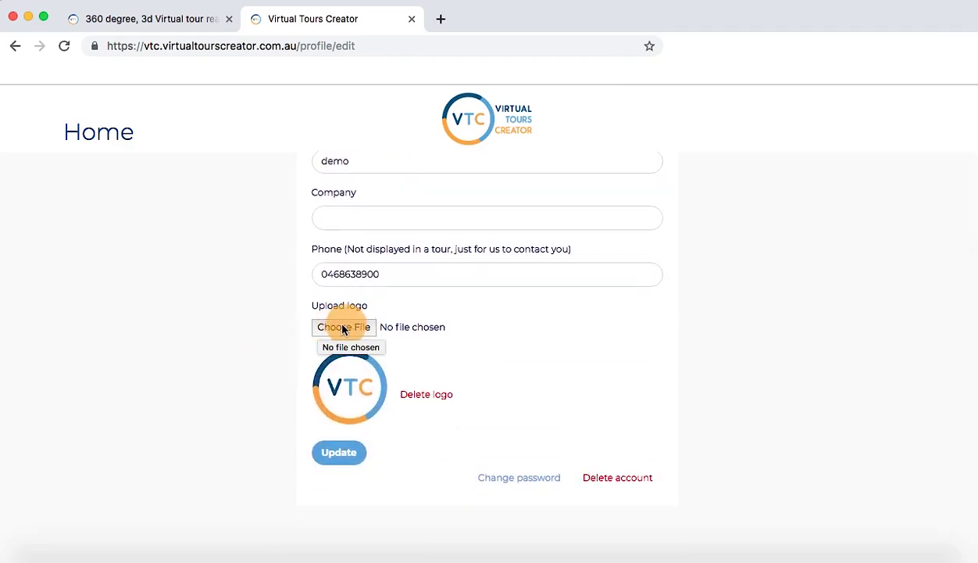
Upload Virtual-Tours-Creator-Logo,-VTC-logo.png as the profile logo and update the profile.
left_click(341, 327)
left_click(404, 243)
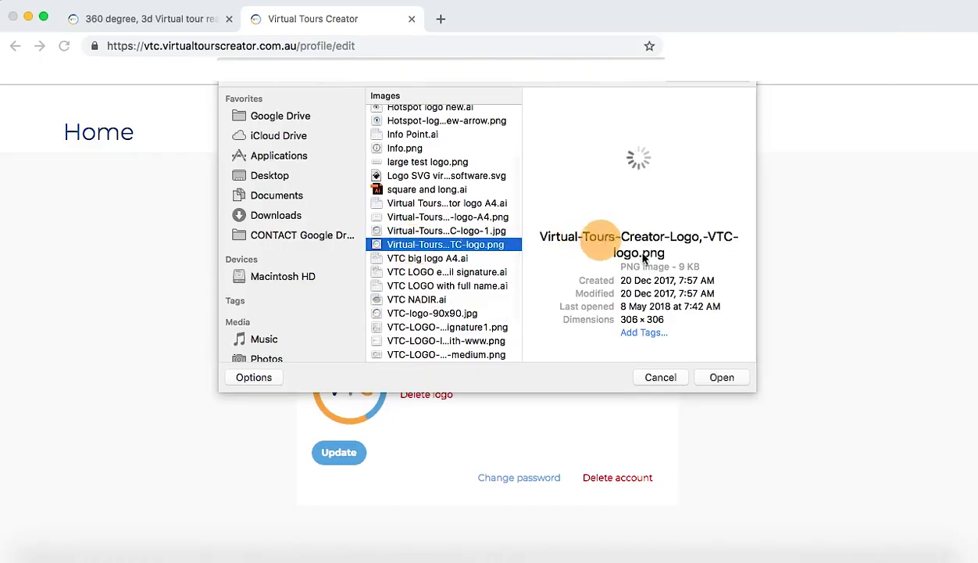
left_click(722, 377)
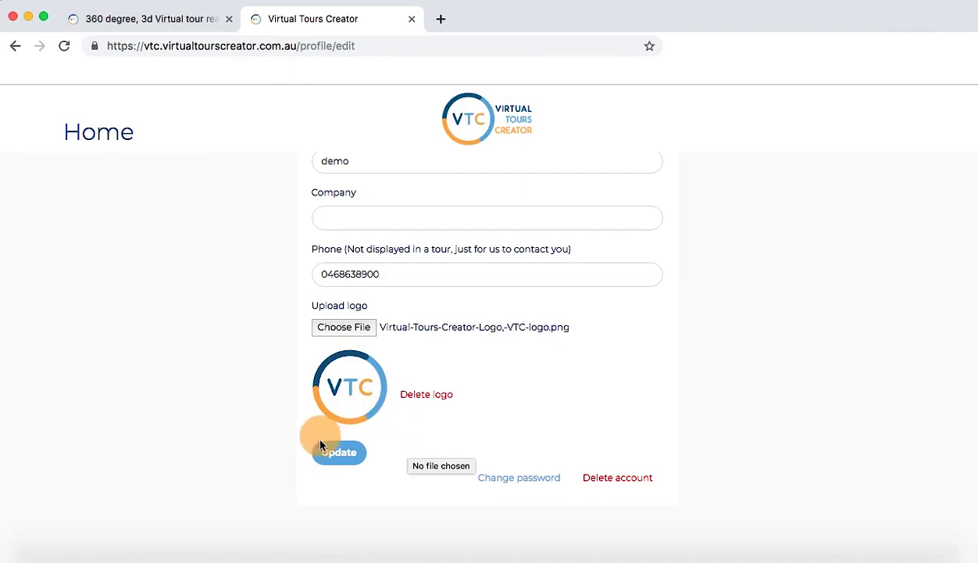
left_click(342, 457)
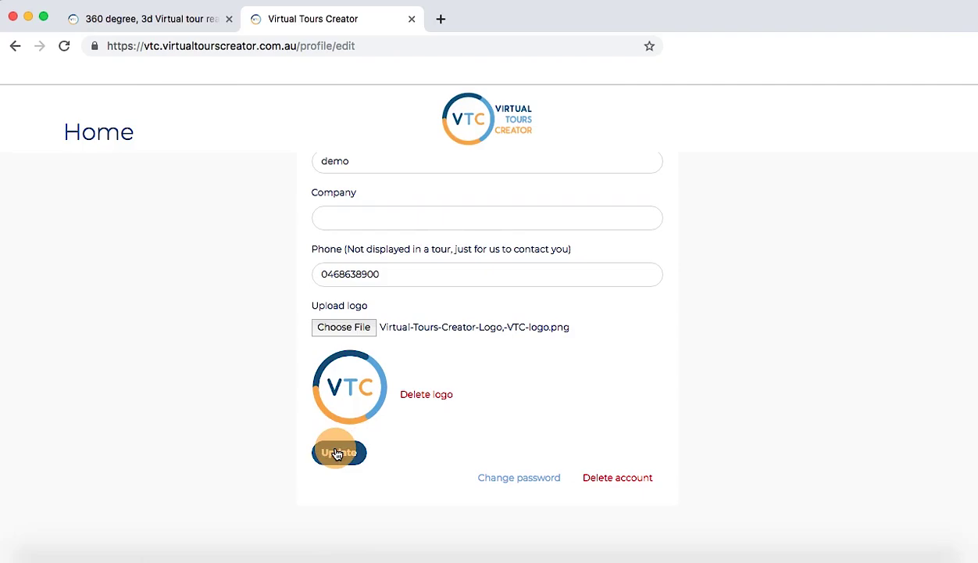
left_click(338, 453)
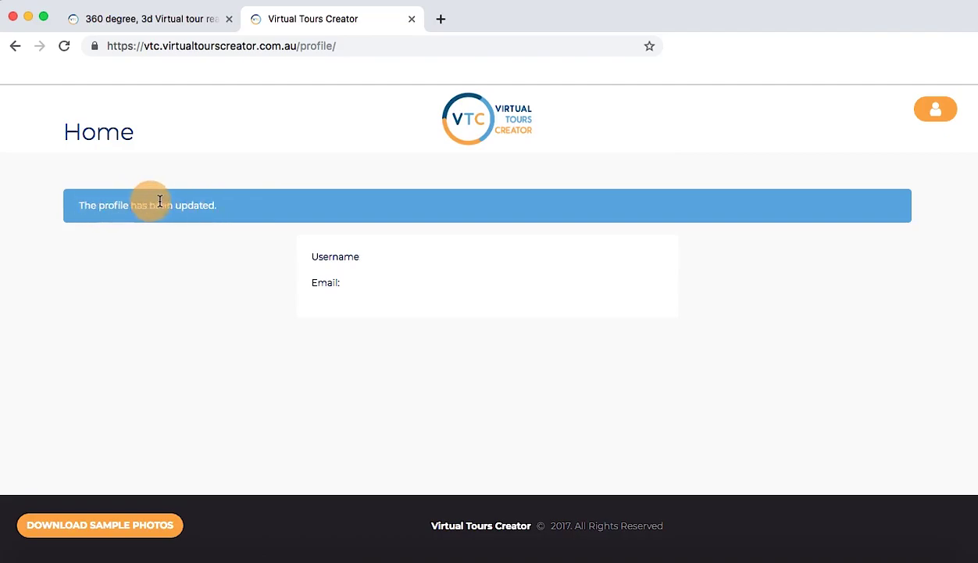
From Home, create a tour with property address '1 Lane Ave, Sydney'.
left_click(112, 139)
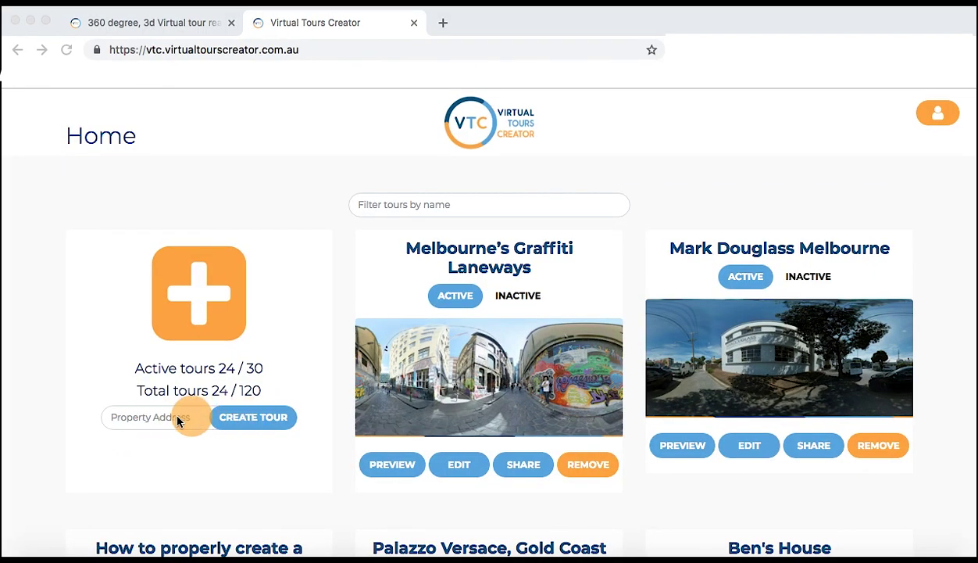
left_click(128, 422)
type("1 L")
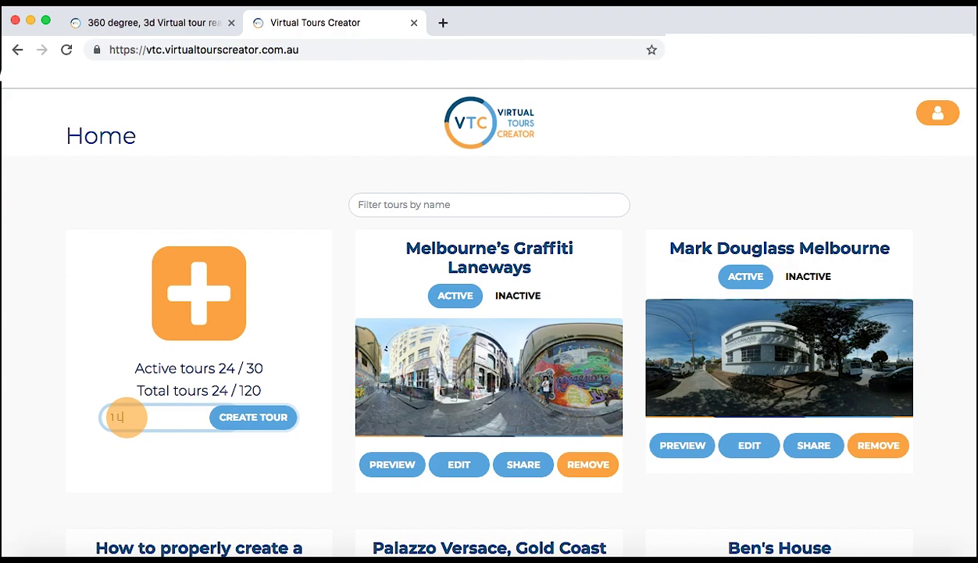
type("ane Ave, Sydney")
left_click(255, 421)
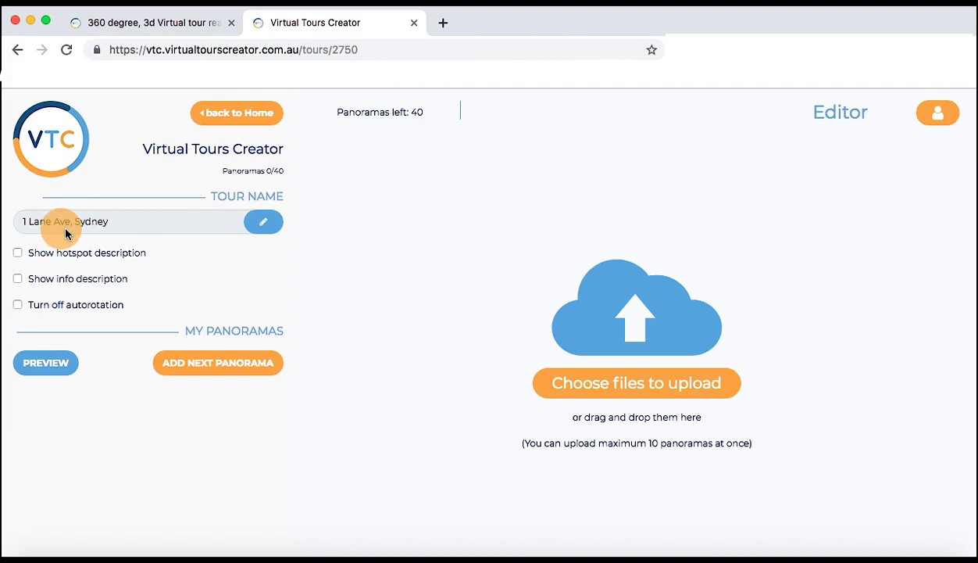
left_click(263, 225)
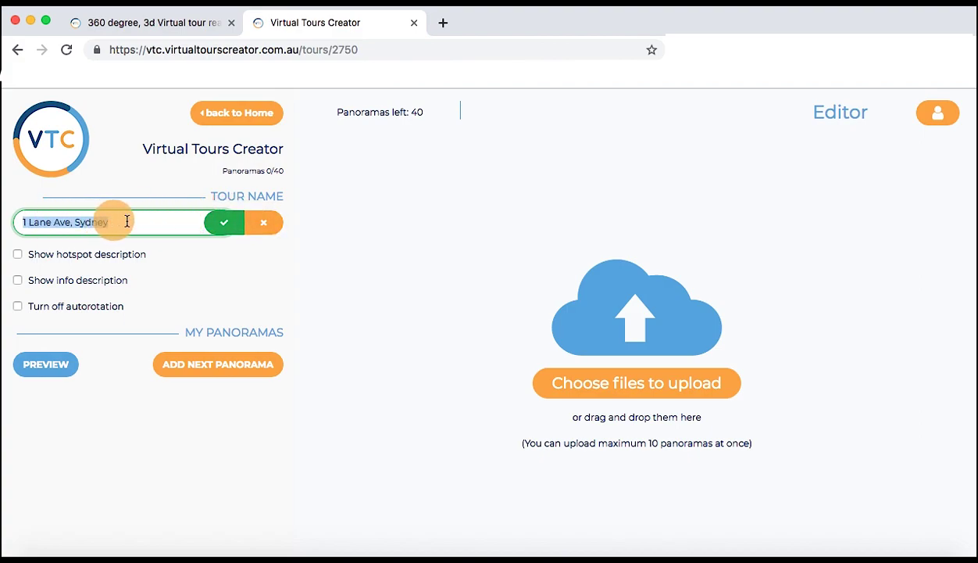
left_click(225, 226)
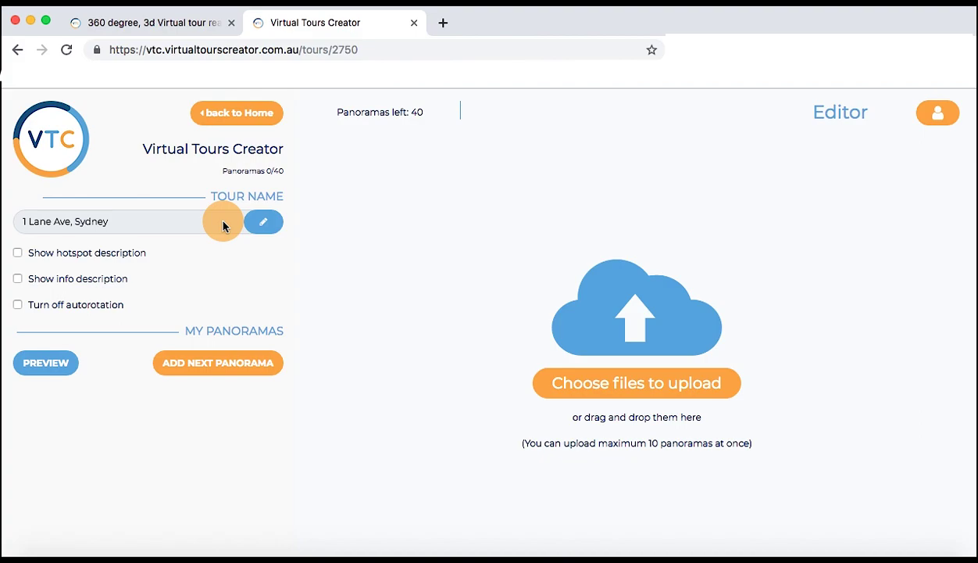
left_click(235, 117)
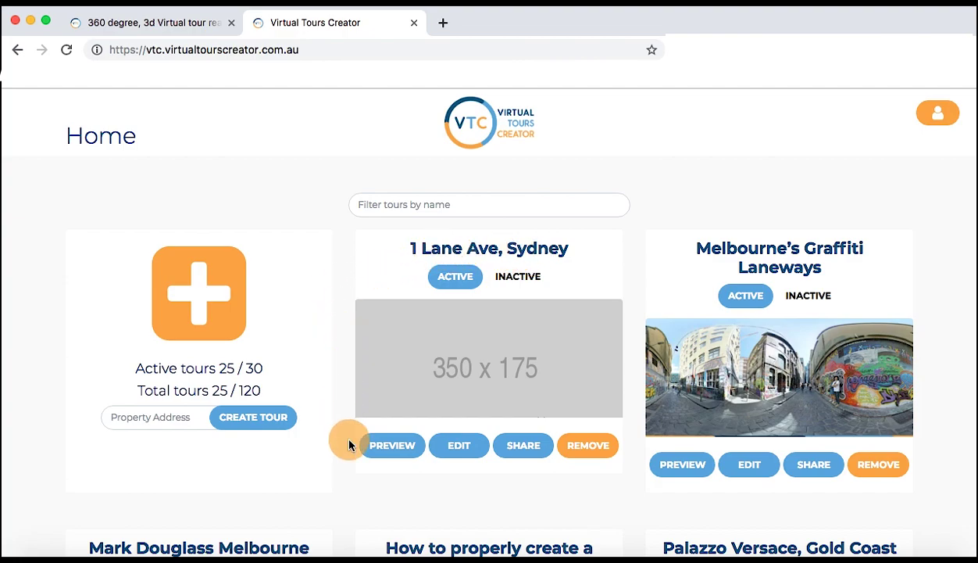
left_click(462, 445)
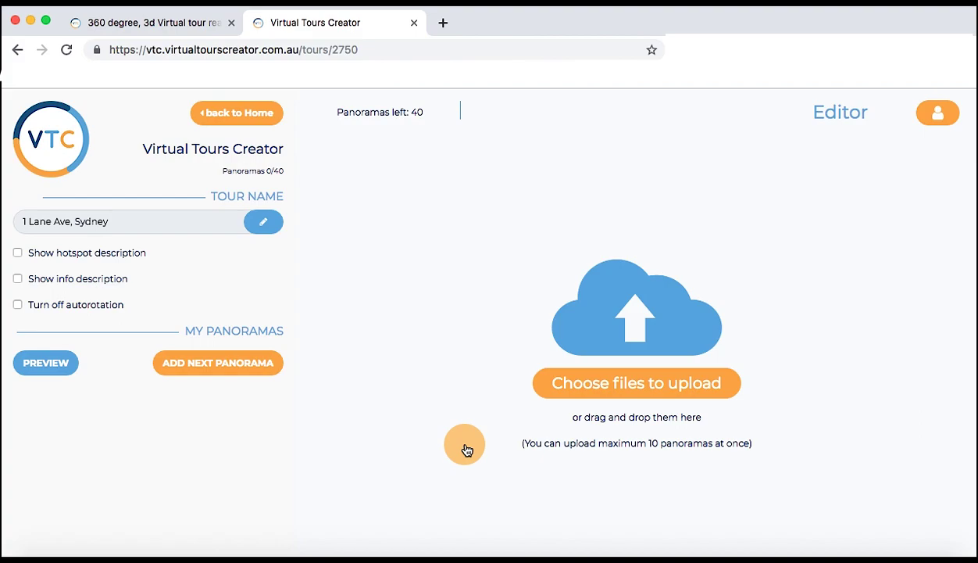
left_click_drag(466, 450, 592, 394)
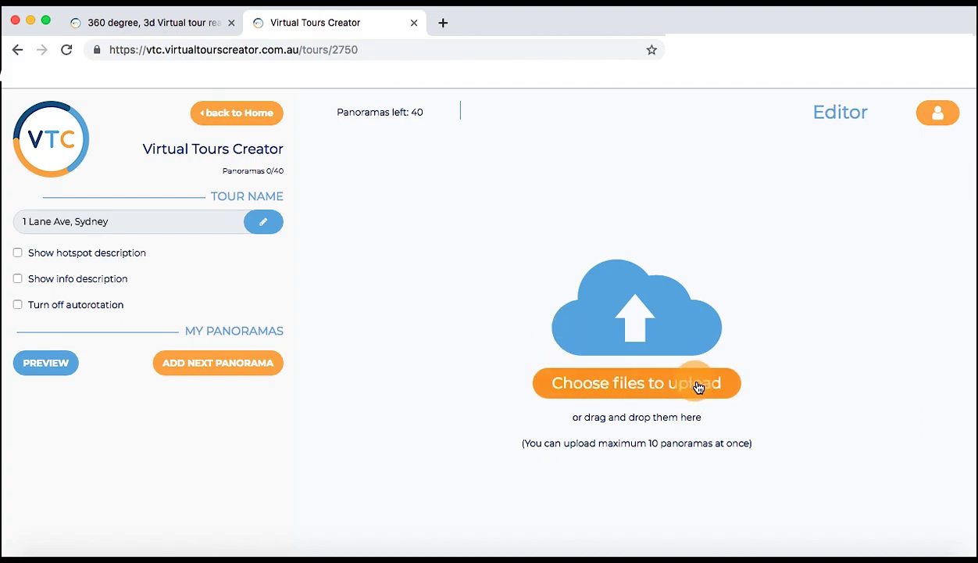
Upload Bedroom.jpg, Living Room.jpg and Patio.jpg as panoramas in one selection.
left_click(640, 391)
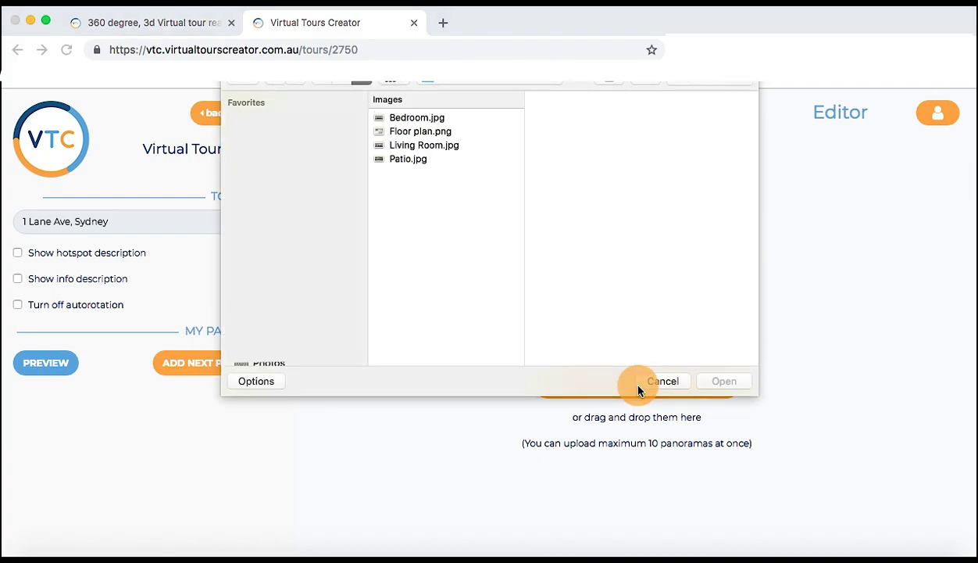
left_click(406, 118)
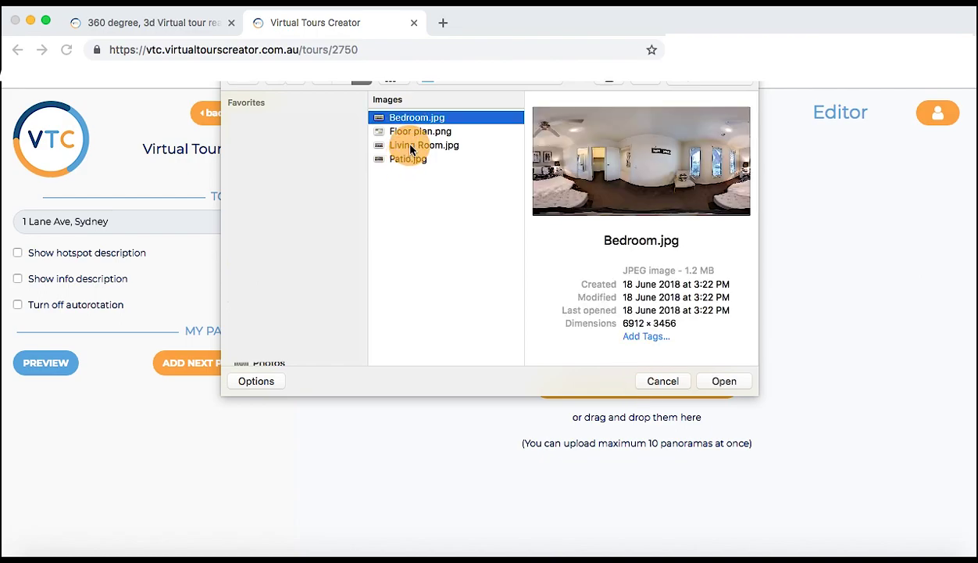
left_click(411, 147, "super")
left_click(405, 159, "super")
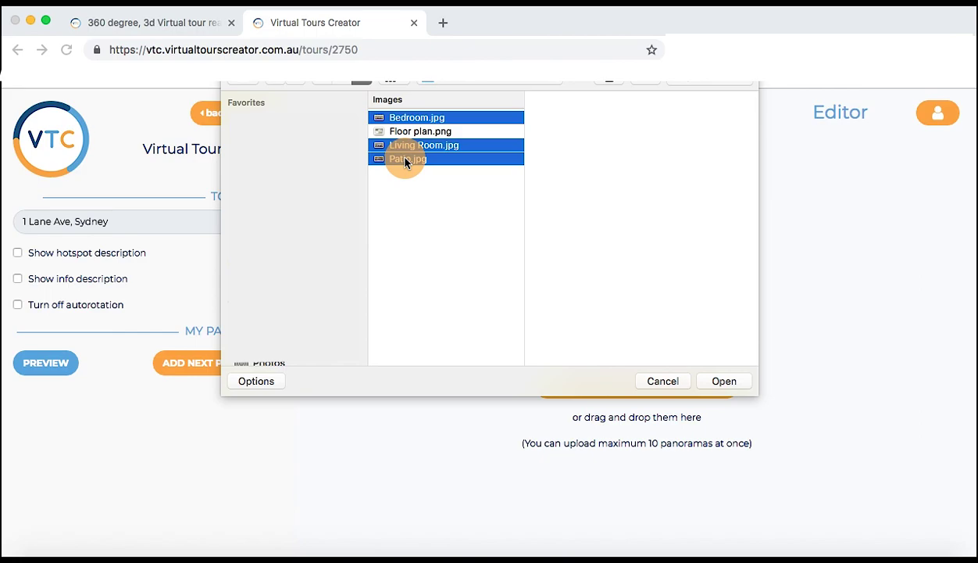
left_click(719, 381)
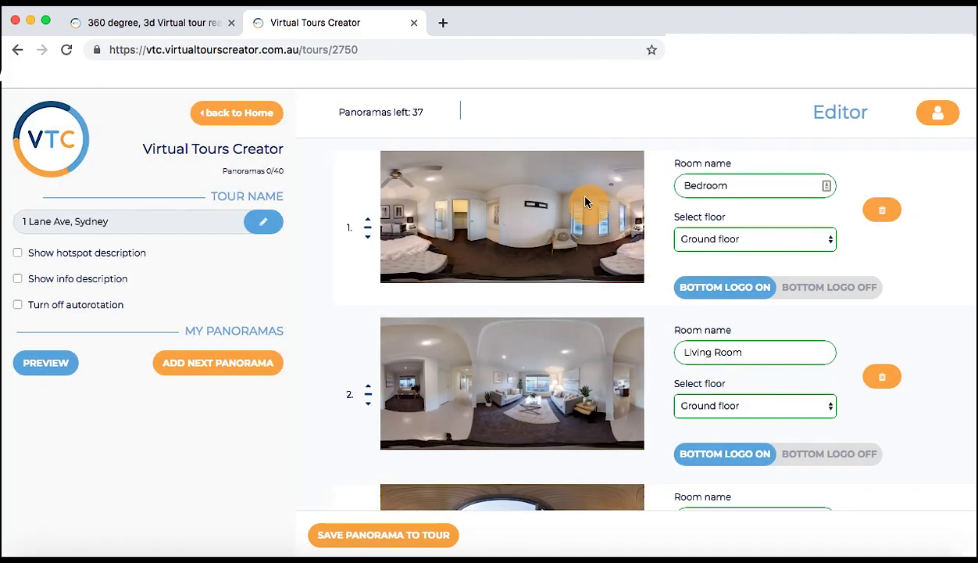
Drag the panorama rows into the order Bedroom, Living Room, Patio.
scroll(552, 388, "down", 2)
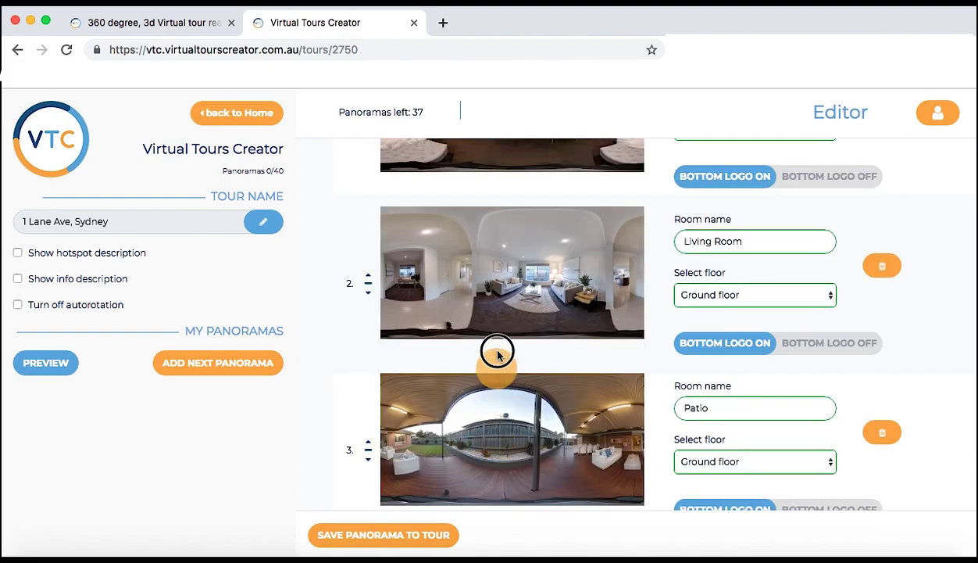
left_click_drag(495, 350, 442, 170)
left_click_drag(473, 320, 444, 218)
scroll(456, 396, "down", 2)
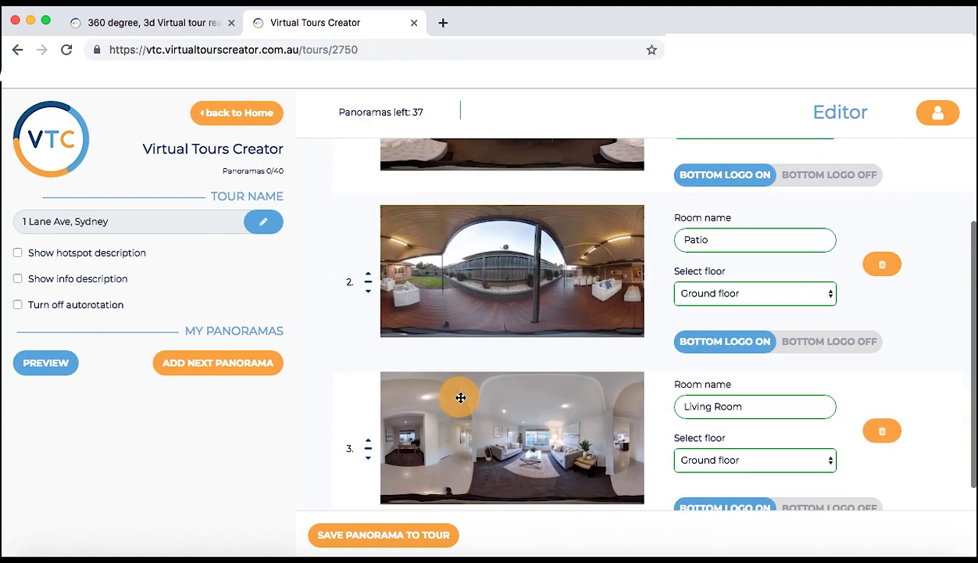
left_click_drag(456, 395, 443, 218)
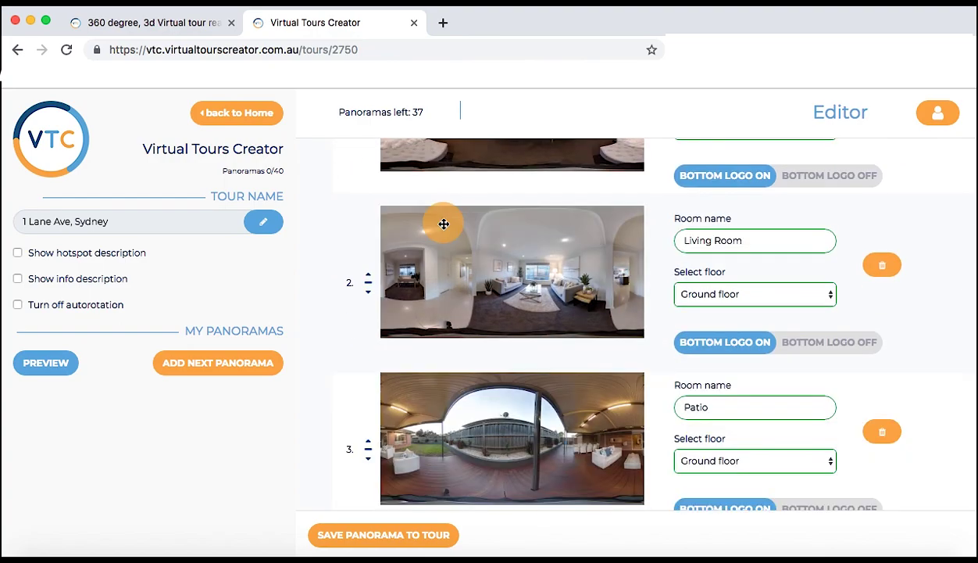
scroll(442, 309, "up", 2)
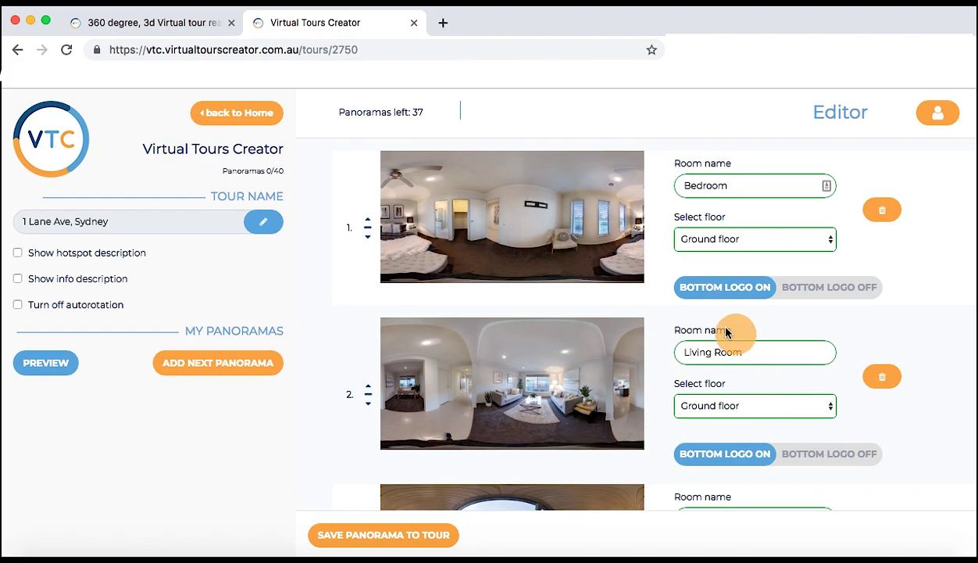
Rename Bedroom to 'Bedroom 1' on Ground floor, and toggle its bottom logo off and back on.
left_click(772, 244)
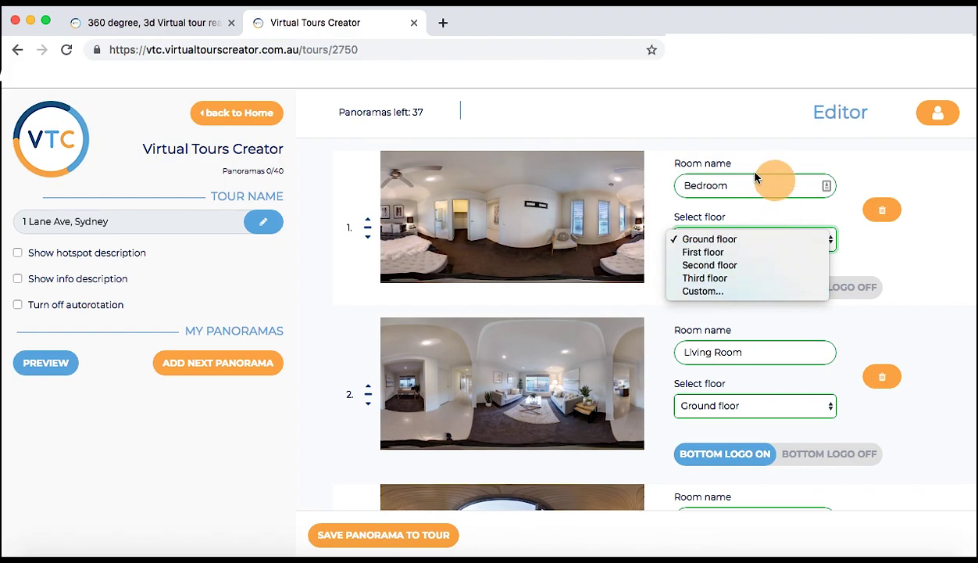
left_click(739, 187)
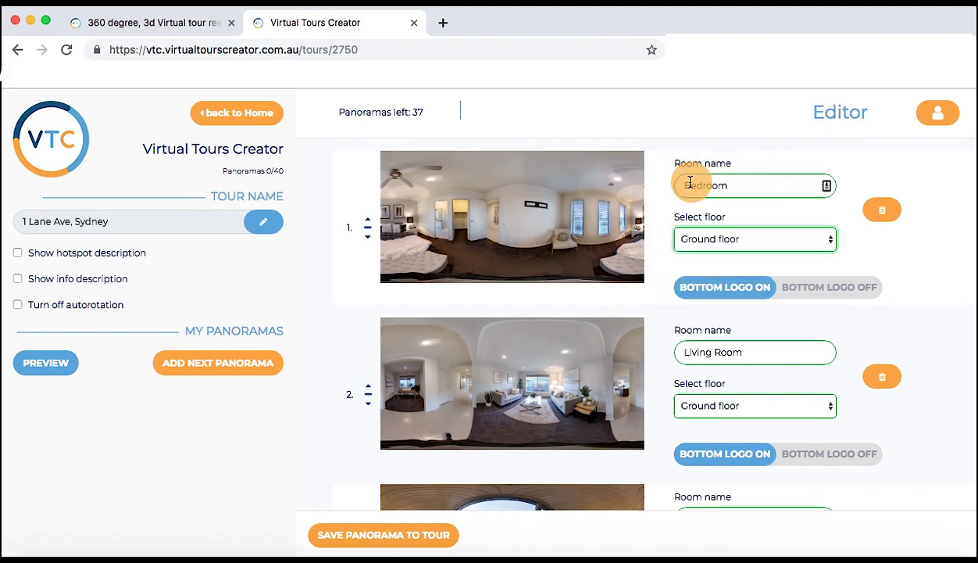
double_click(731, 186)
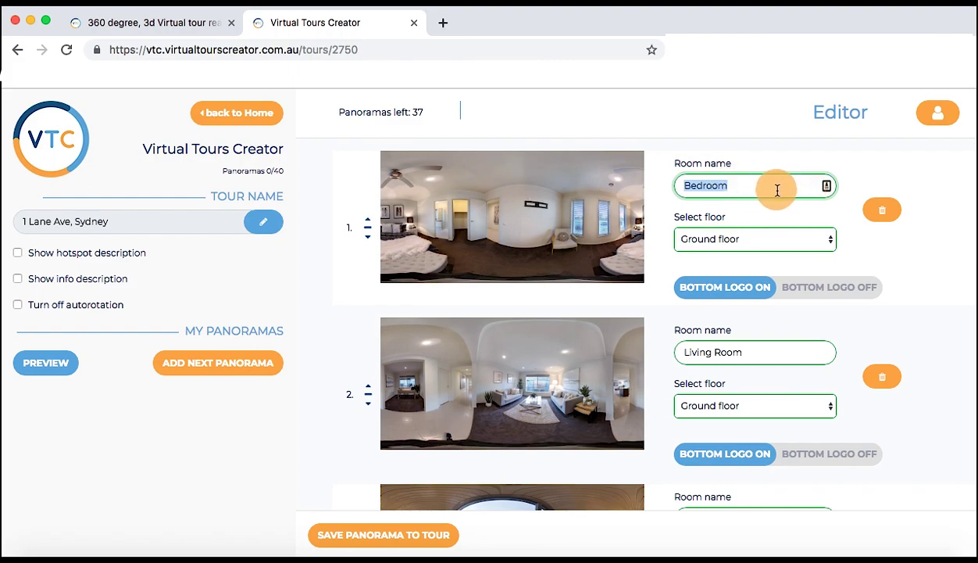
type("Bedroom 1")
left_click(660, 205)
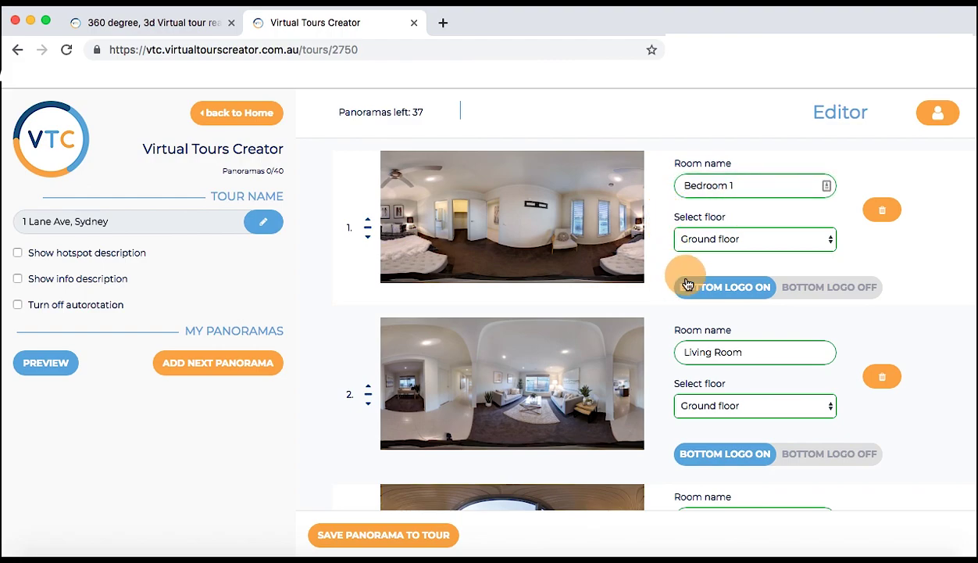
left_click(819, 291)
left_click(748, 290)
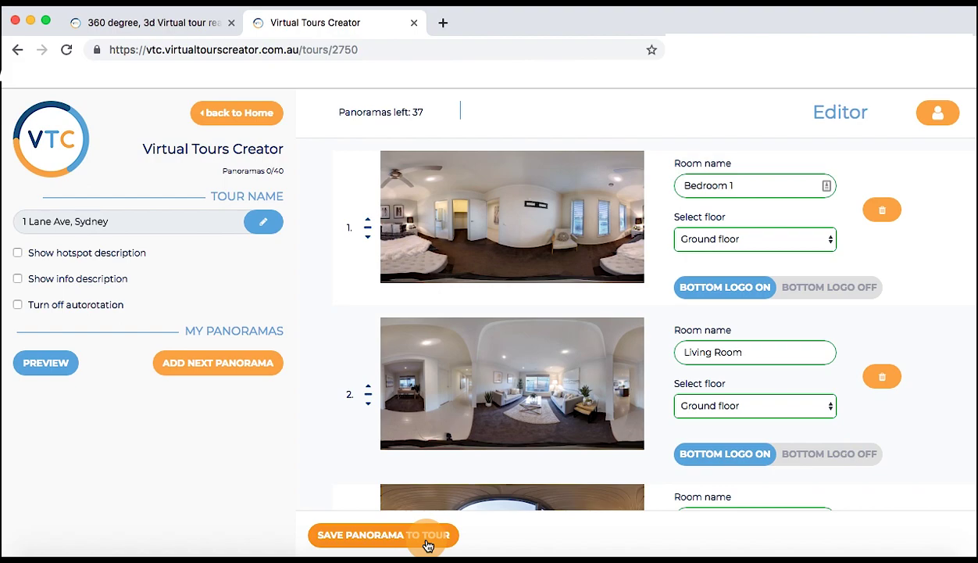
Save the Bedroom 1, Living Room and Patio panoramas to the tour.
left_click(382, 536)
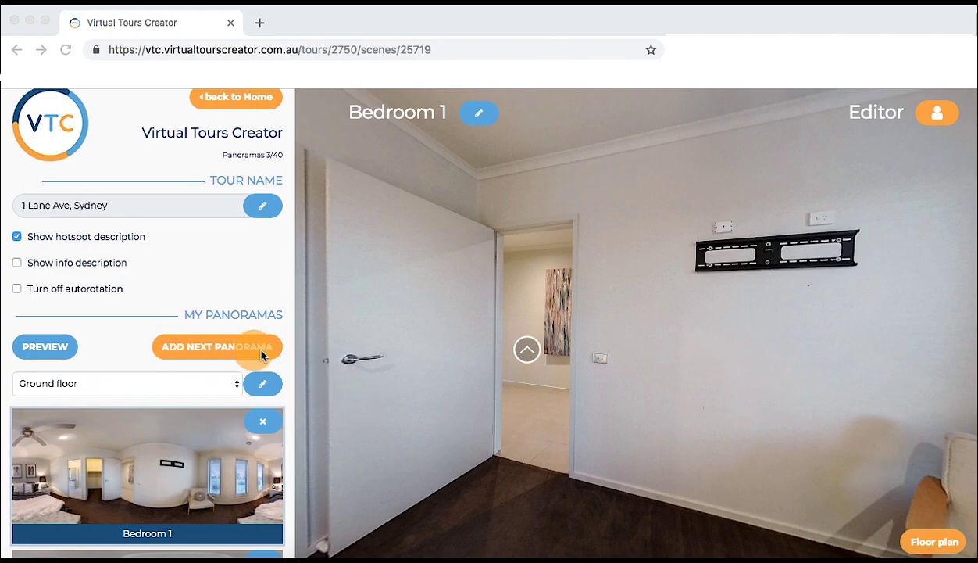
Add Bedroom.jpg from 360 Panos as a fourth panorama and save it to the tour.
left_click(219, 353)
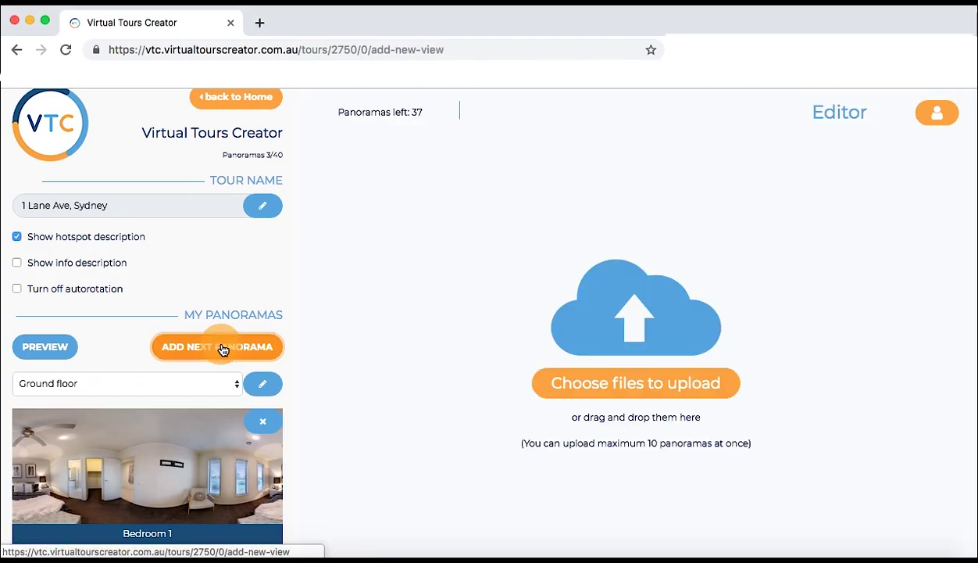
left_click_drag(223, 350, 637, 384)
left_click(637, 385)
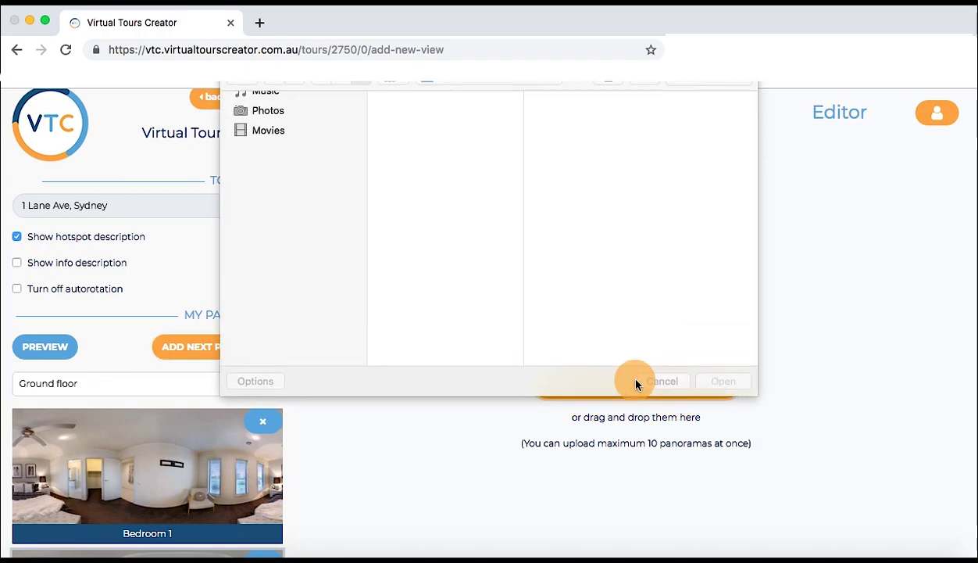
left_click(578, 118)
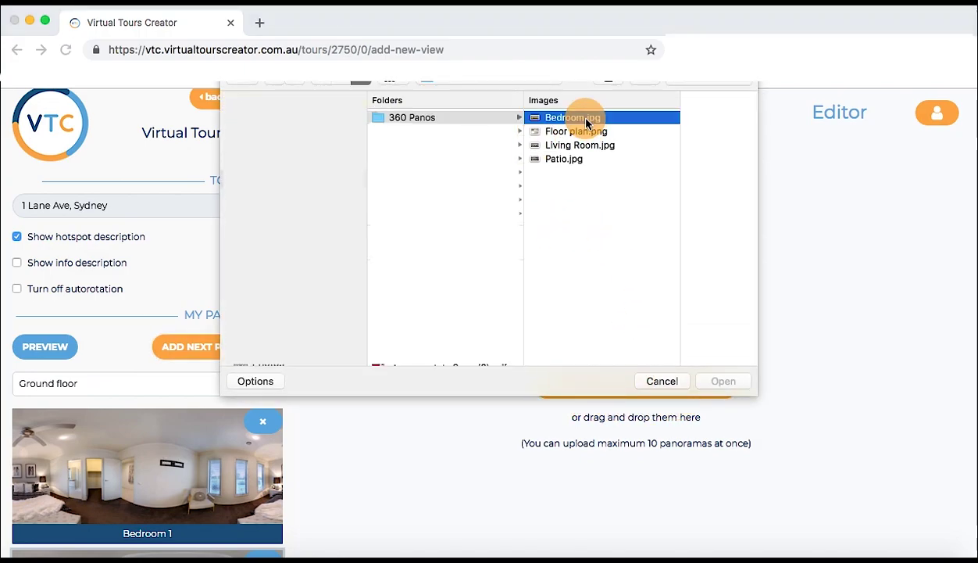
left_click(721, 381)
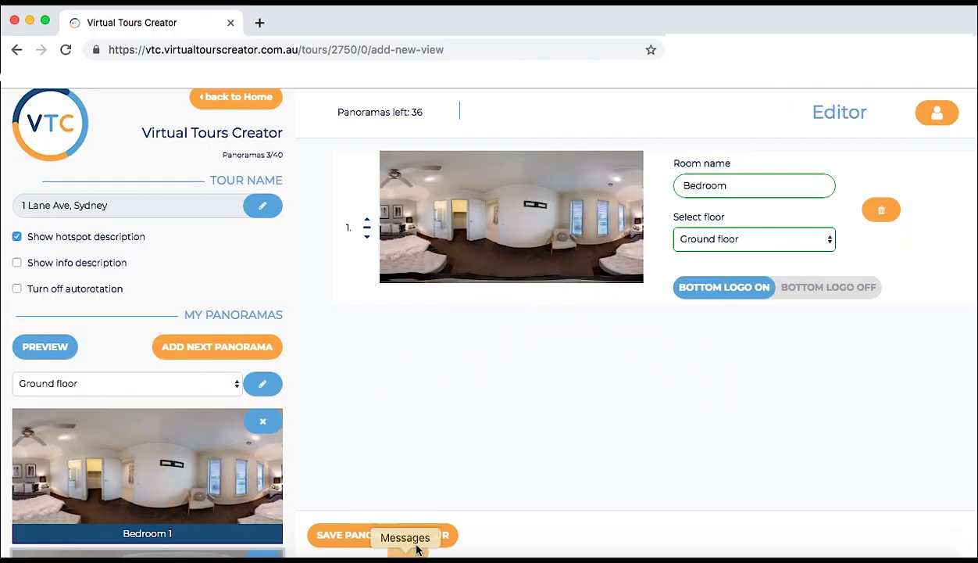
left_click(394, 544)
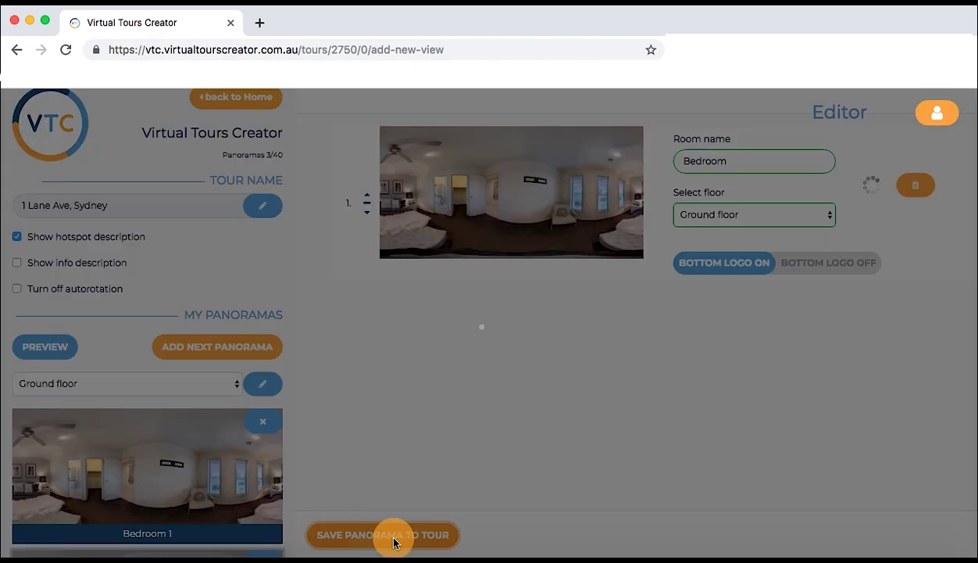
left_click(170, 262)
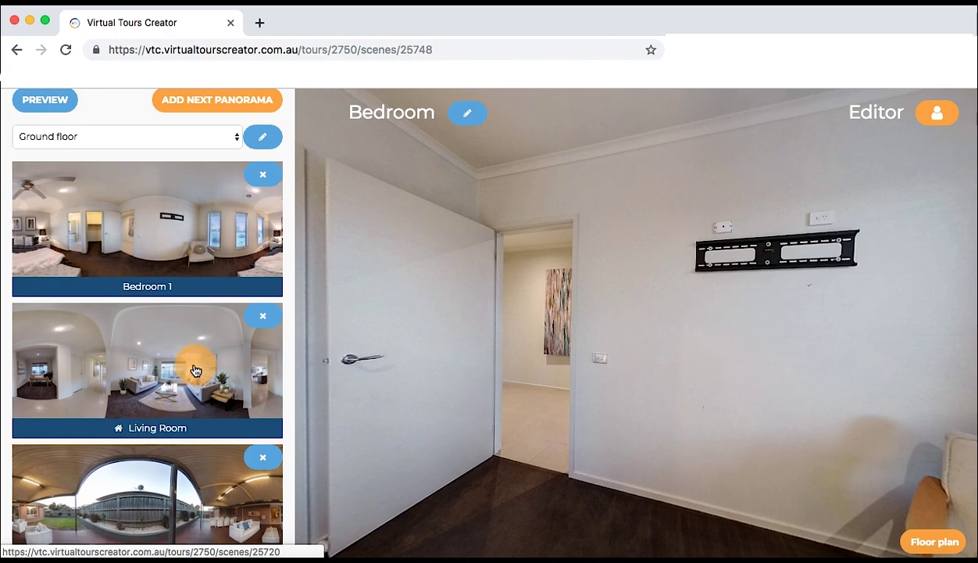
Drag the new Bedroom thumbnail up the My Panoramas list.
scroll(193, 407, "down", 5)
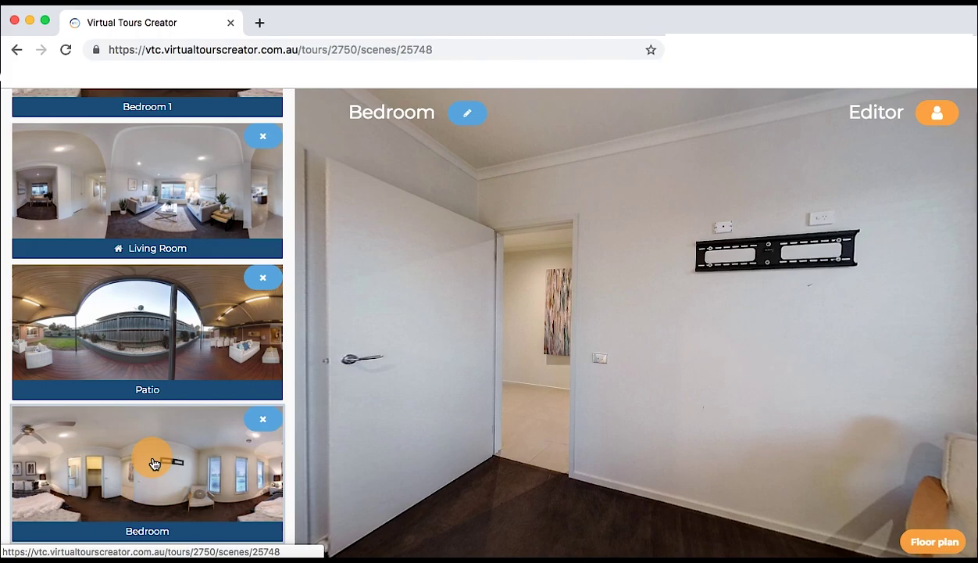
left_click_drag(187, 464, 177, 198)
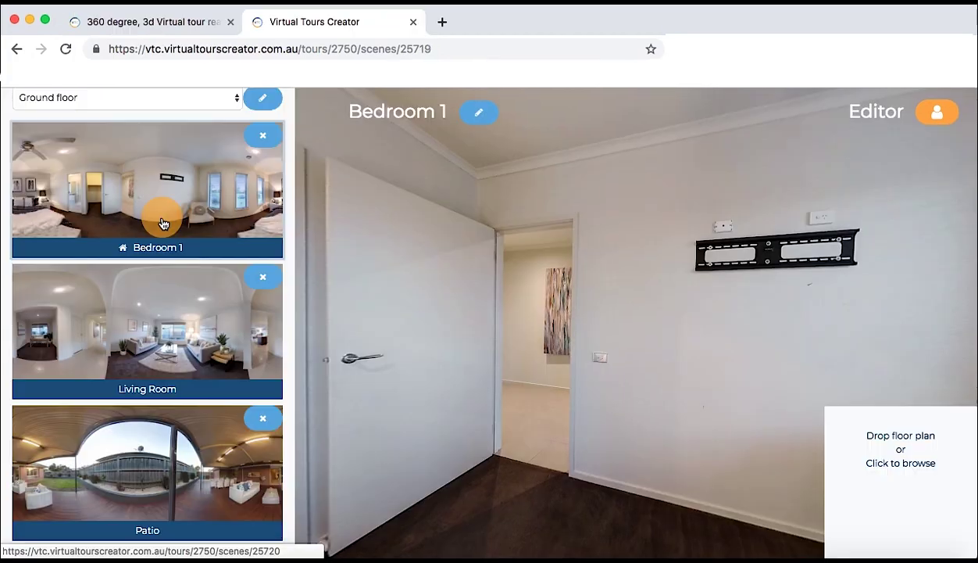
scroll(161, 220, "up", 6)
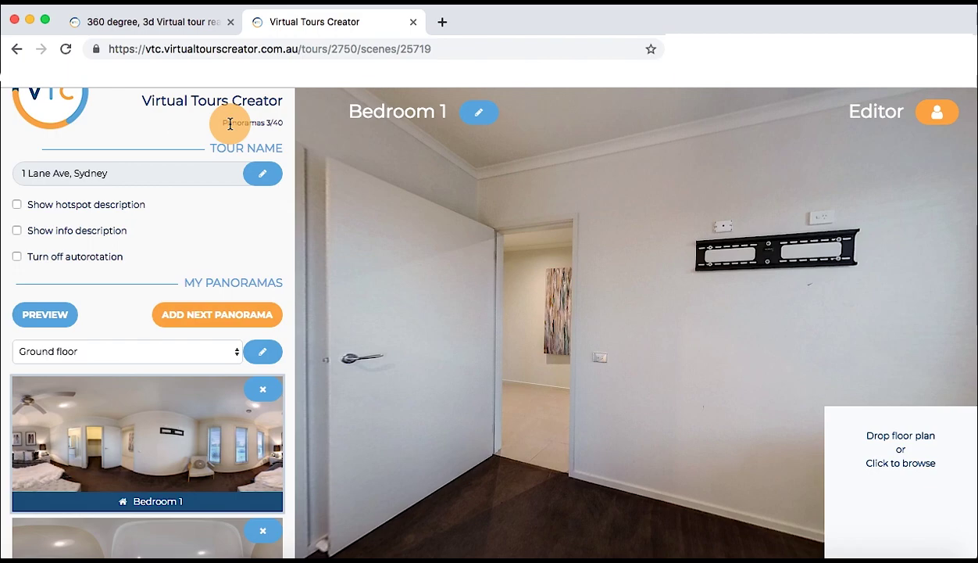
Create a hotspot in Bedroom 1's doorway that links to the Living Room scene.
right_click(531, 332)
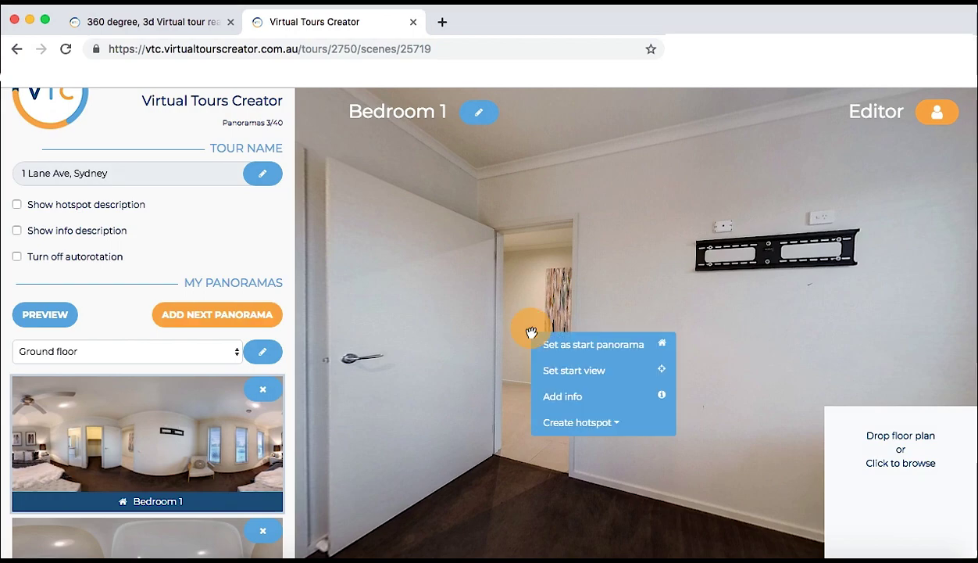
left_click(602, 427)
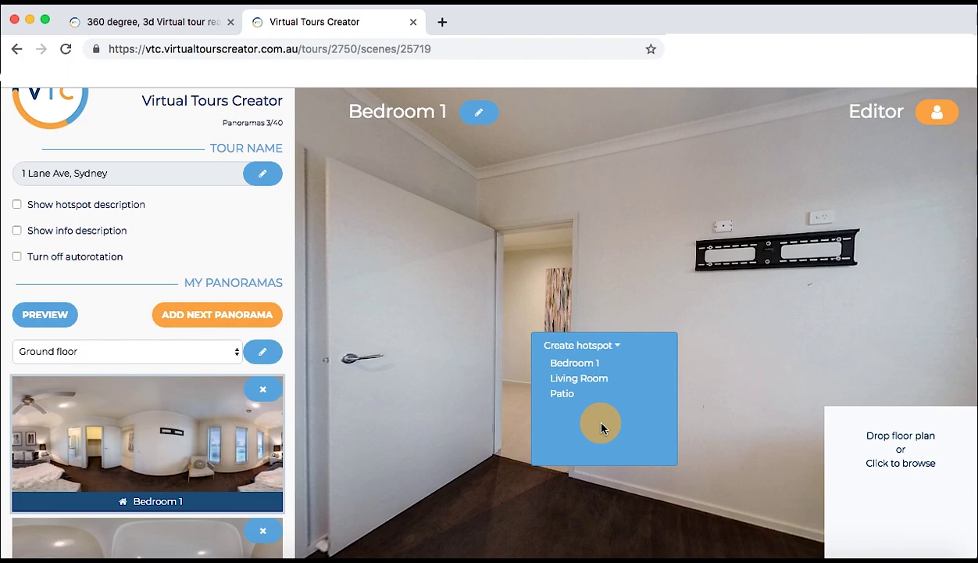
left_click(557, 377)
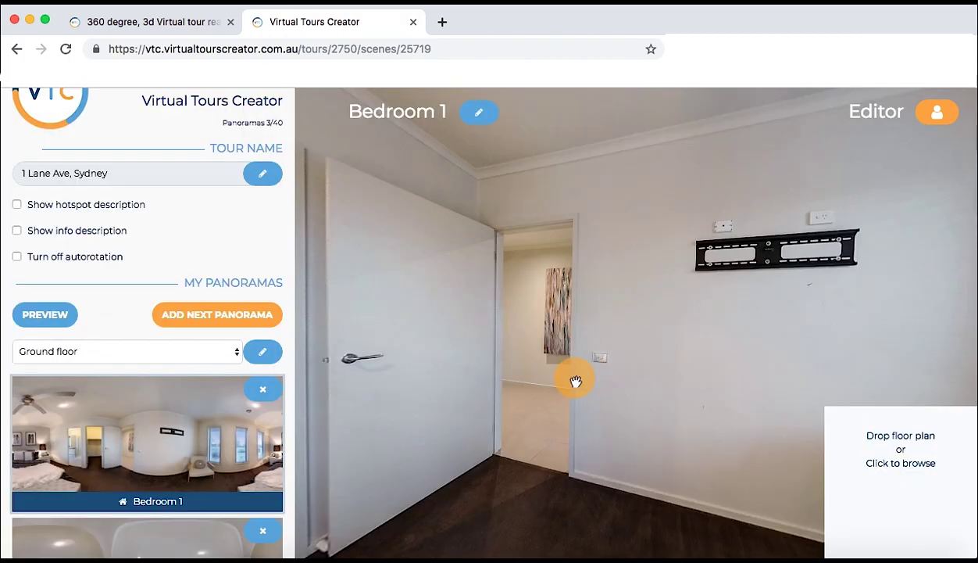
mouse_move(520, 332)
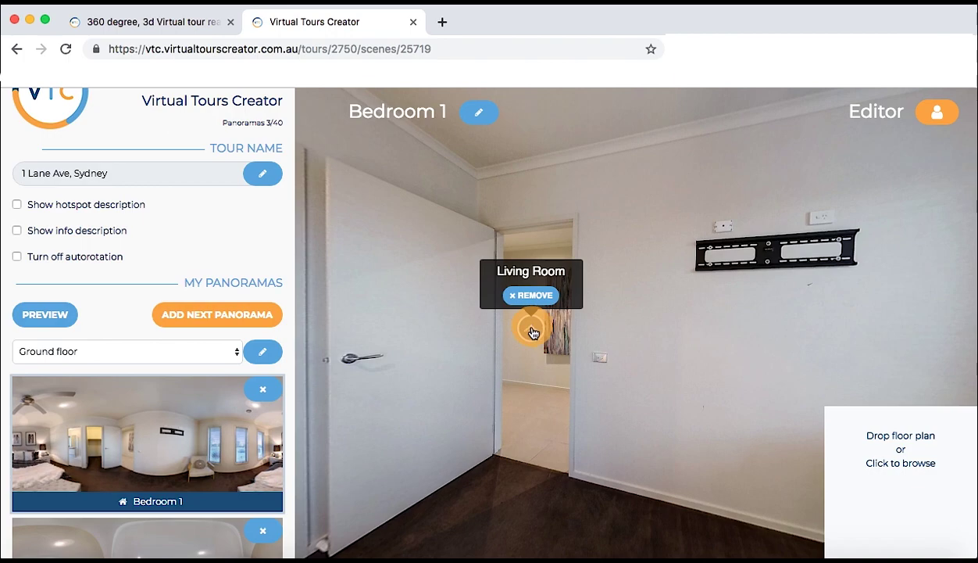
Enter the Living Room through the new hotspot and rotate toward the hallway, kitchen and office.
left_click(532, 329)
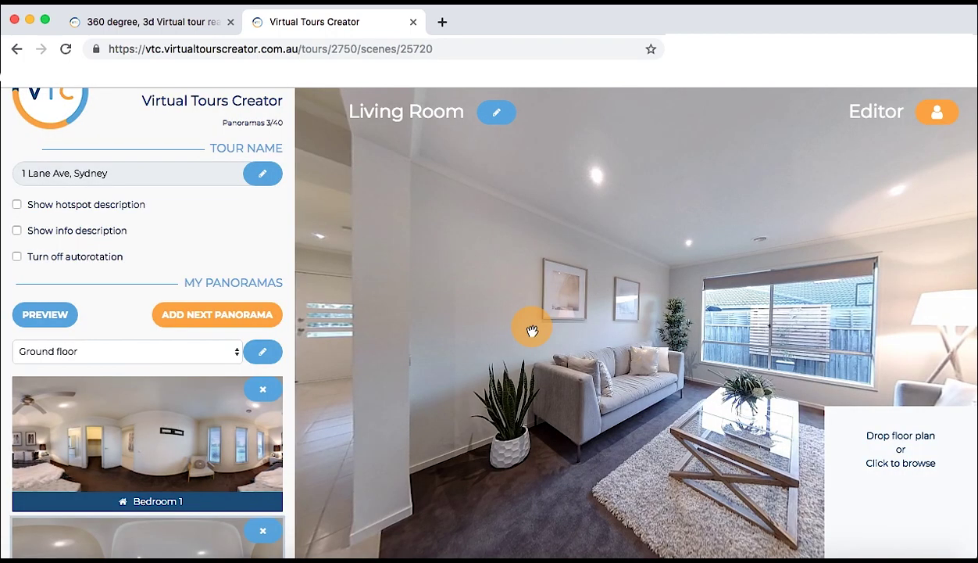
left_click_drag(682, 389, 465, 385)
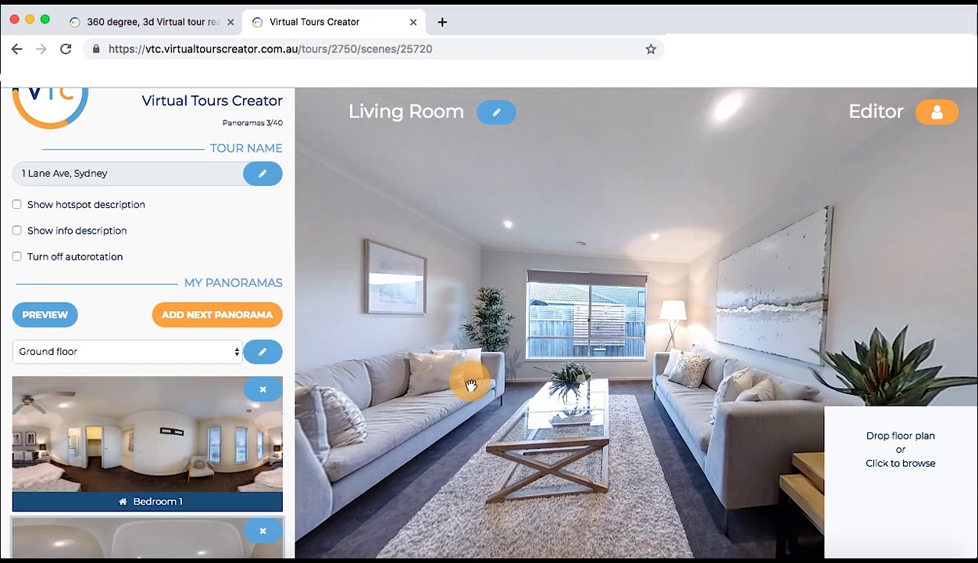
left_click_drag(705, 383, 421, 400)
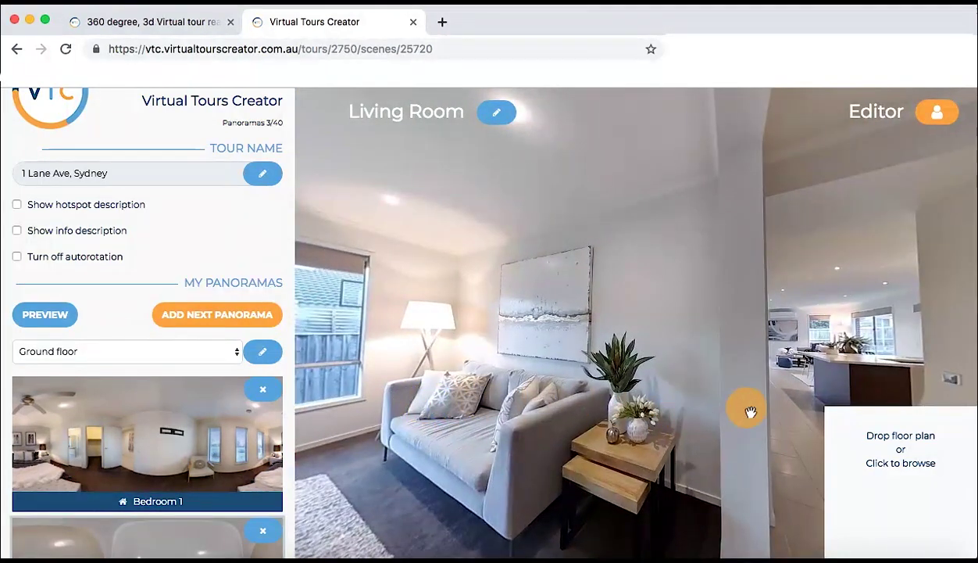
left_click_drag(747, 409, 431, 408)
left_click_drag(725, 425, 349, 415)
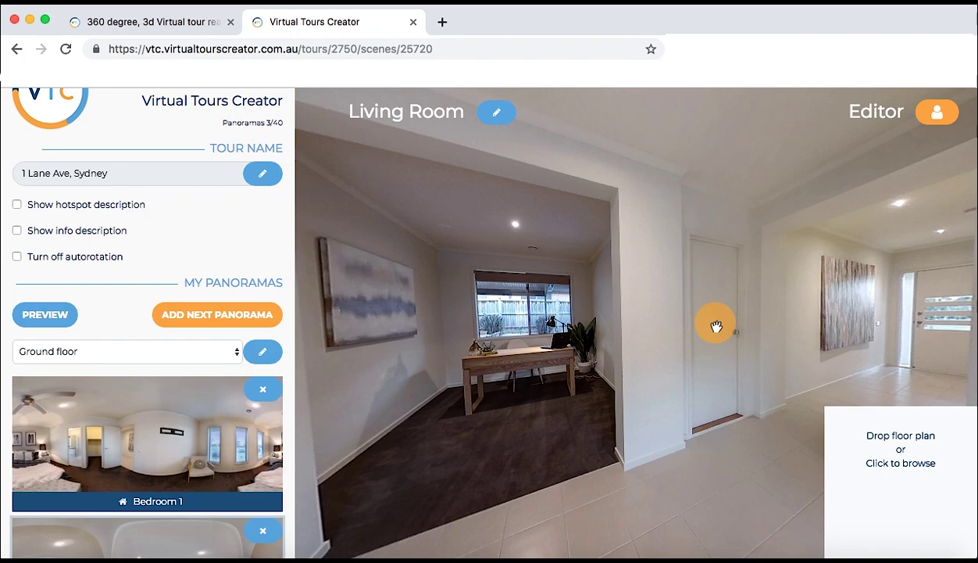
Create a hotspot in the Living Room that links to Bedroom 1.
right_click(717, 326)
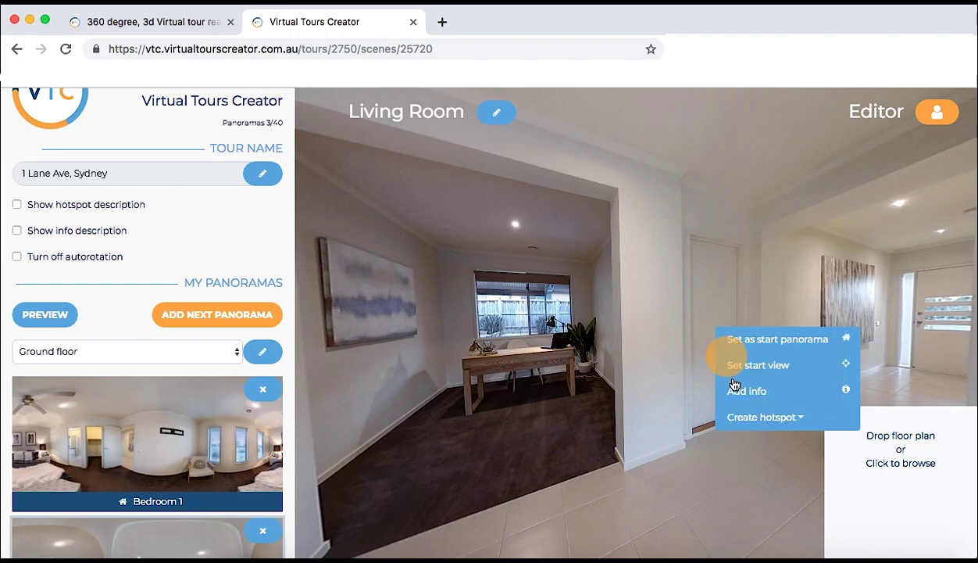
left_click(777, 422)
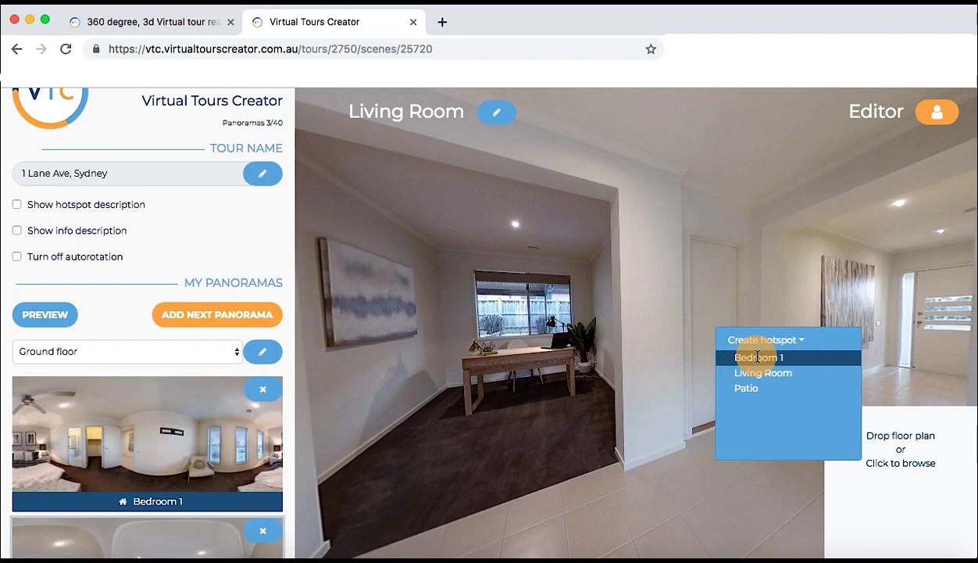
left_click(742, 356)
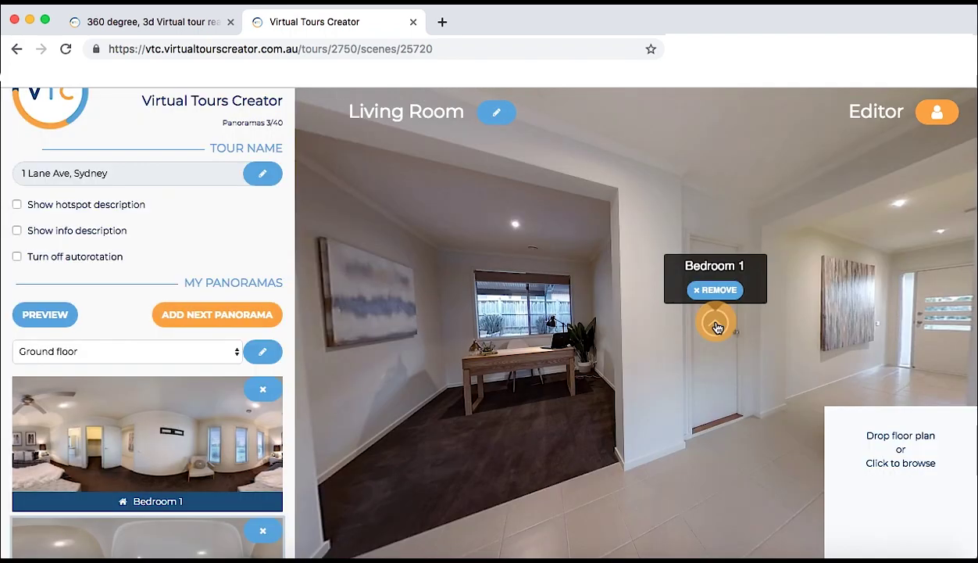
Follow the new hotspot into Bedroom 1 and turn toward the bed, bathroom and wardrobe.
left_click(717, 325)
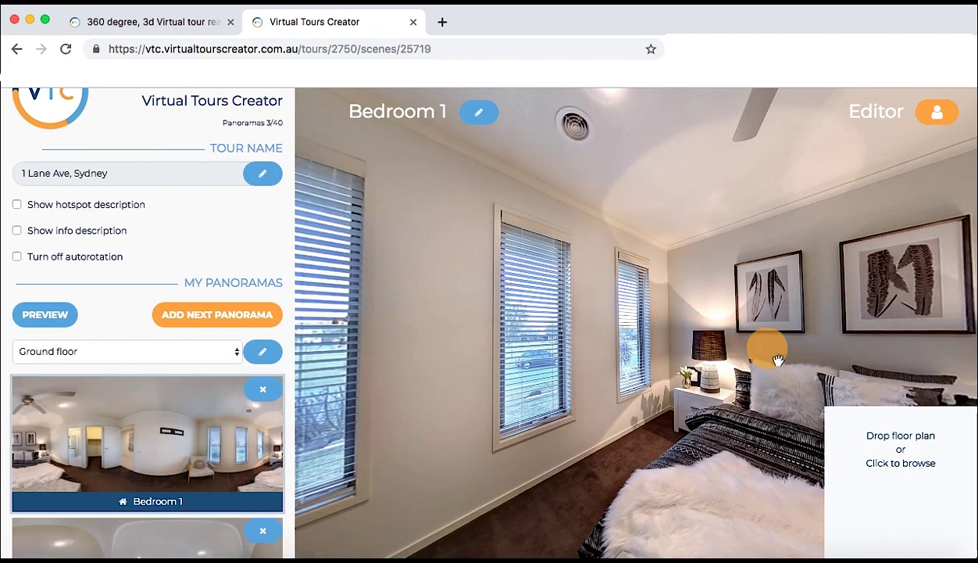
left_click_drag(750, 340, 497, 306)
left_click_drag(750, 348, 727, 356)
mouse_move(706, 303)
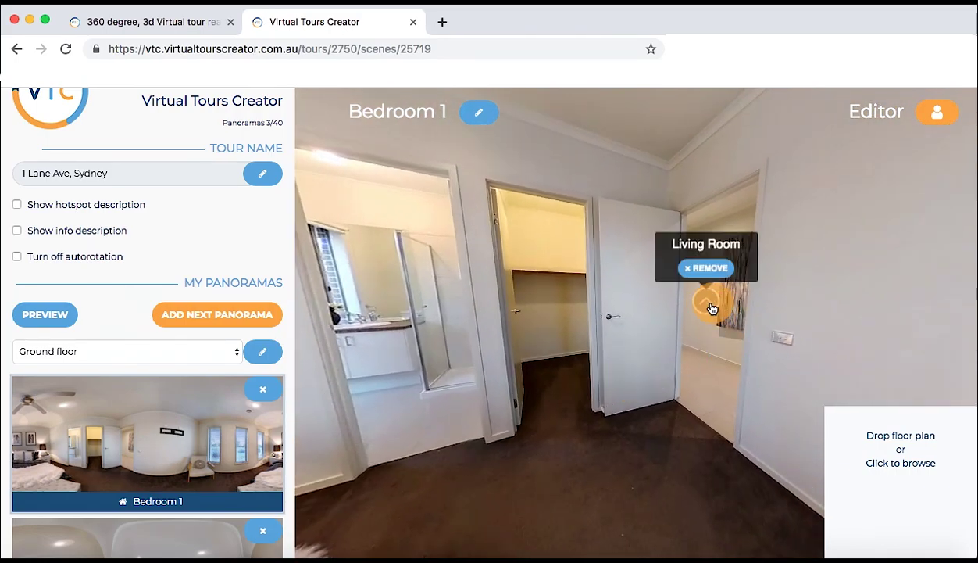
Remove the Living Room hotspot from Bedroom 1, then open Living Room from the scene list.
left_click(694, 270)
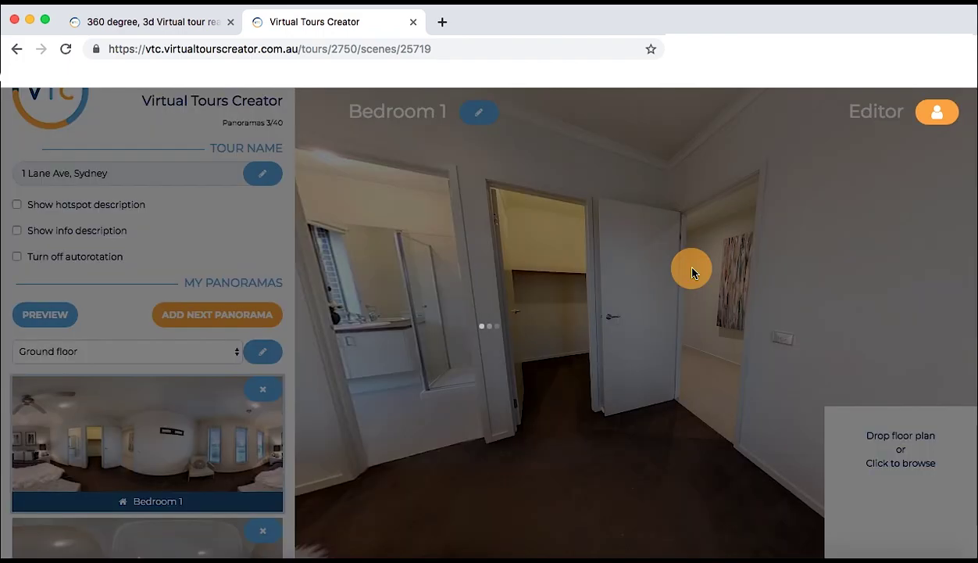
scroll(172, 322, "down", 5)
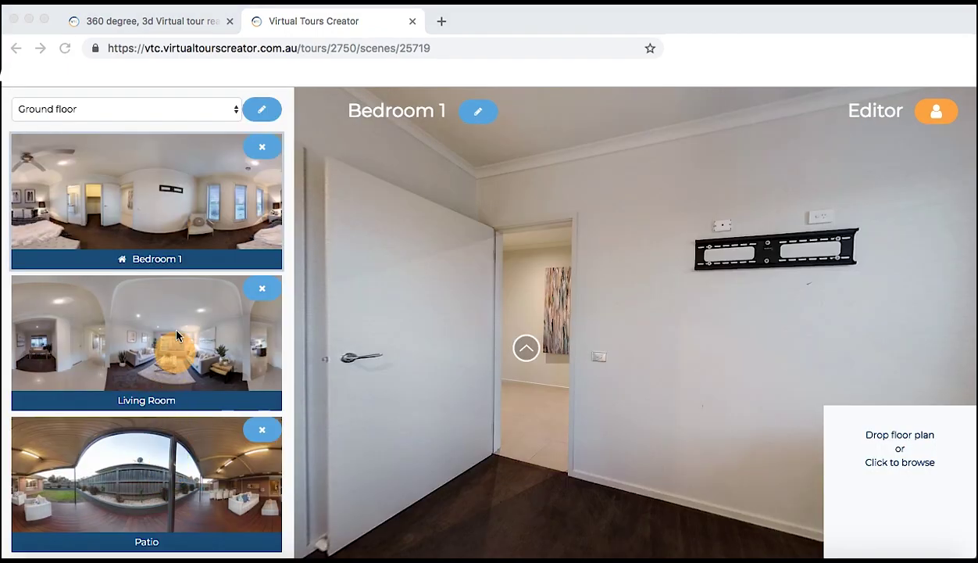
left_click(172, 497)
left_click(159, 401)
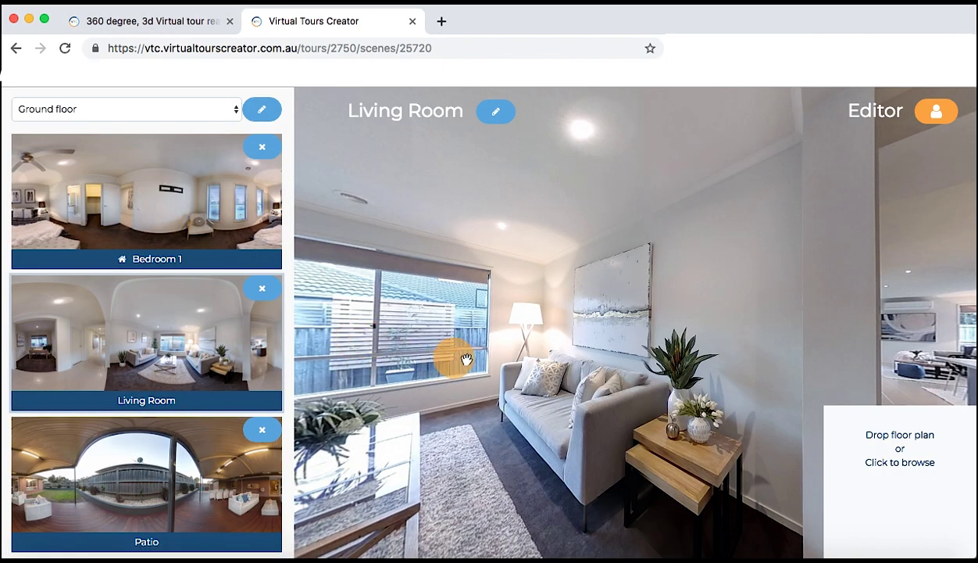
left_click_drag(433, 383, 684, 367)
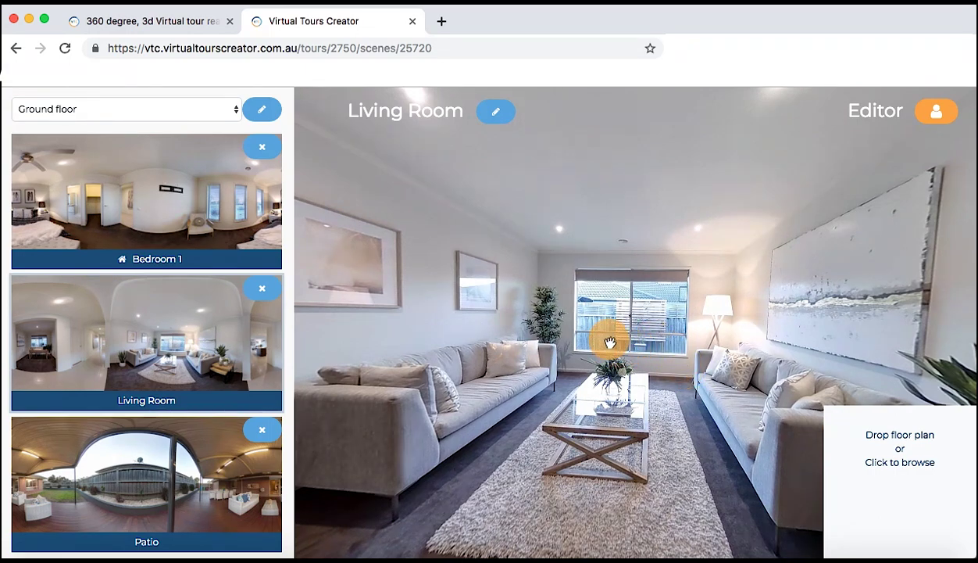
Make Living Room the start panorama and save the framed view as its start view.
right_click(611, 342)
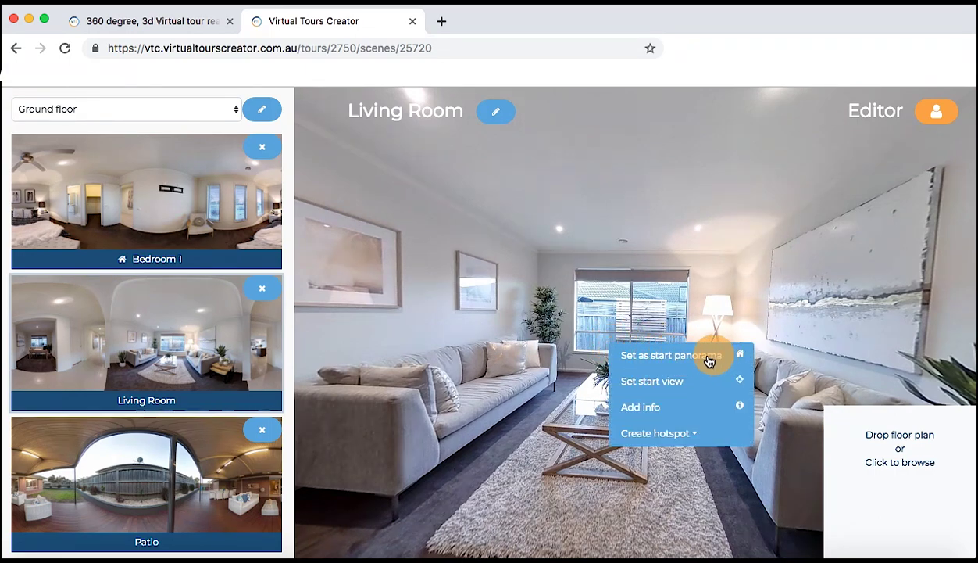
left_click(635, 358)
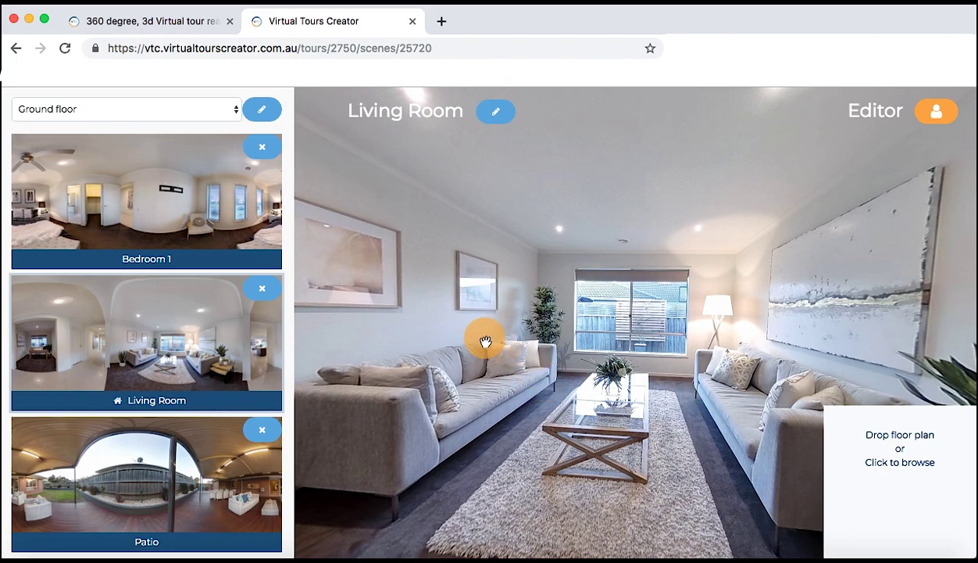
left_click_drag(485, 338, 484, 373)
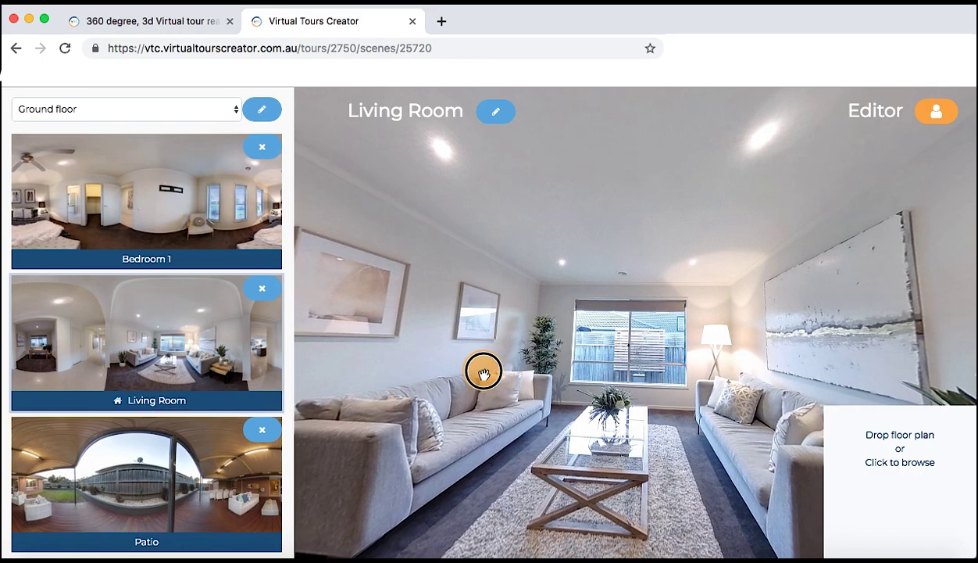
left_click_drag(484, 373, 470, 338)
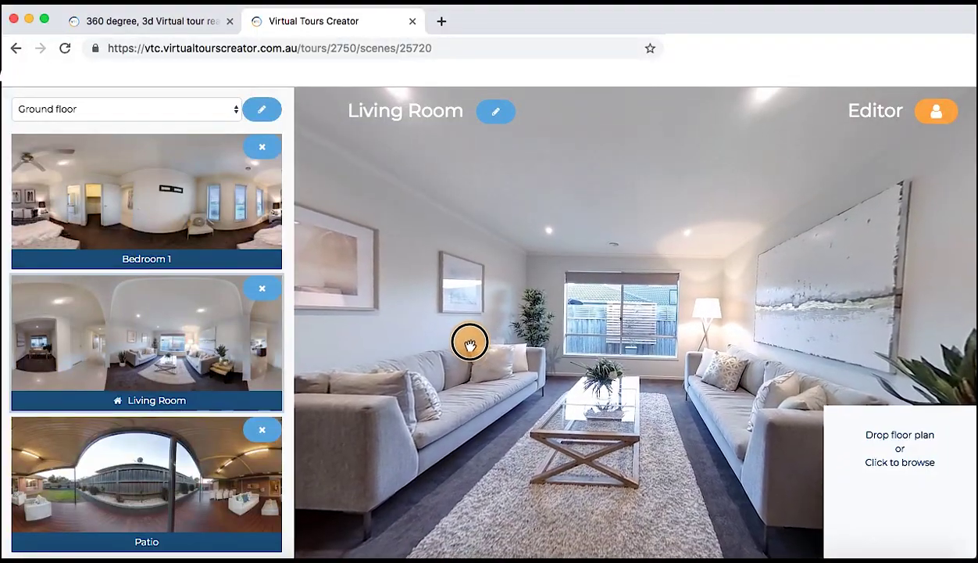
right_click(555, 364)
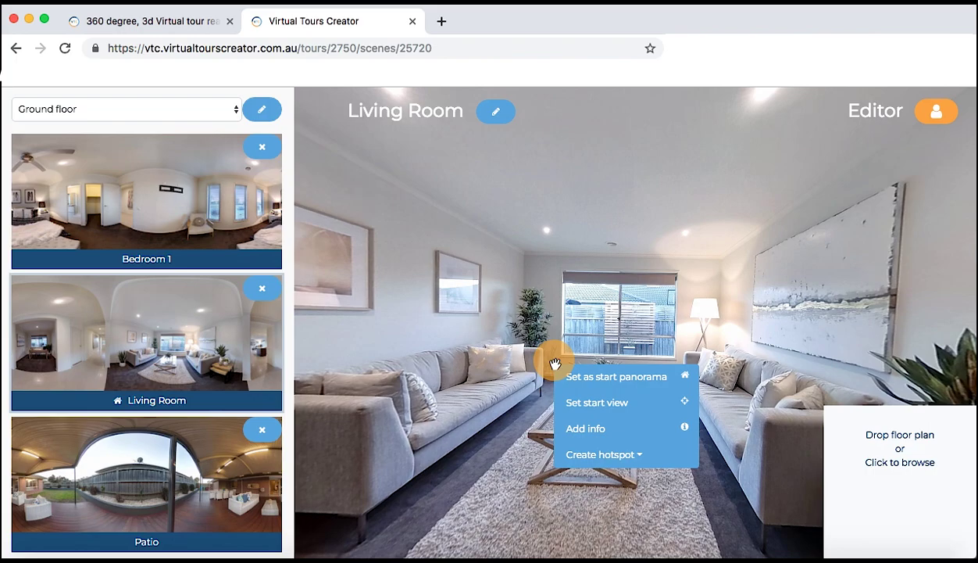
left_click(604, 404)
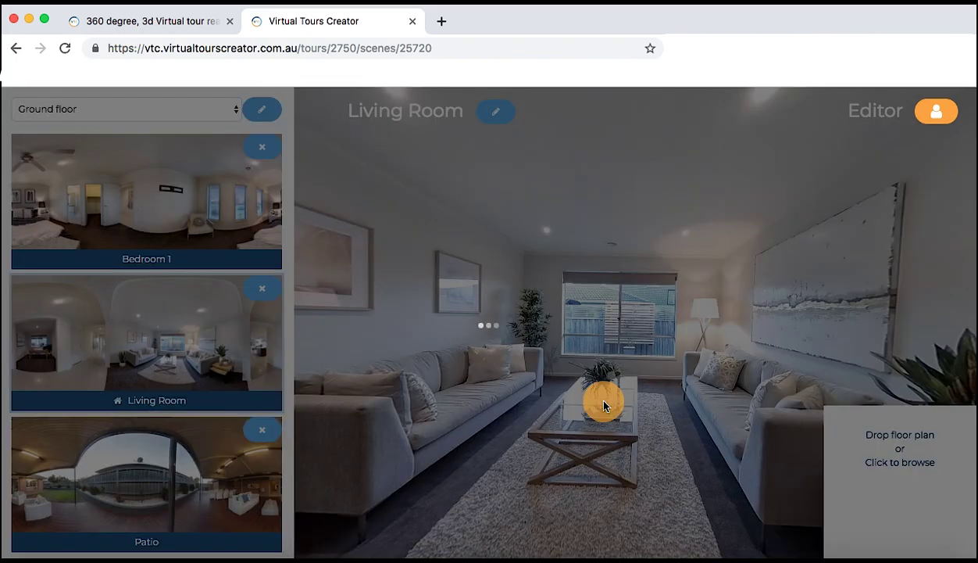
Preview the tour in a new tab, then return to the editor.
scroll(137, 262, "up", 4)
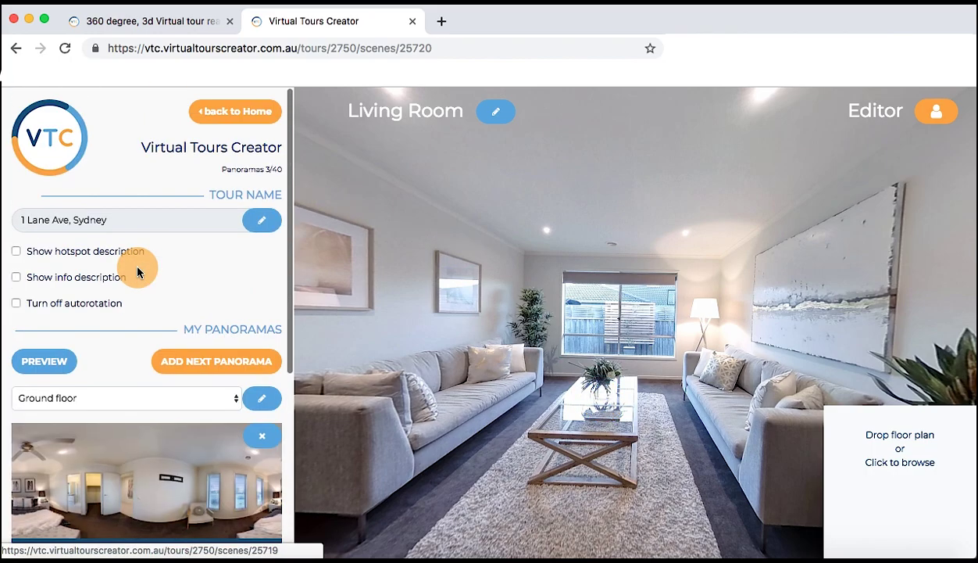
left_click(52, 361)
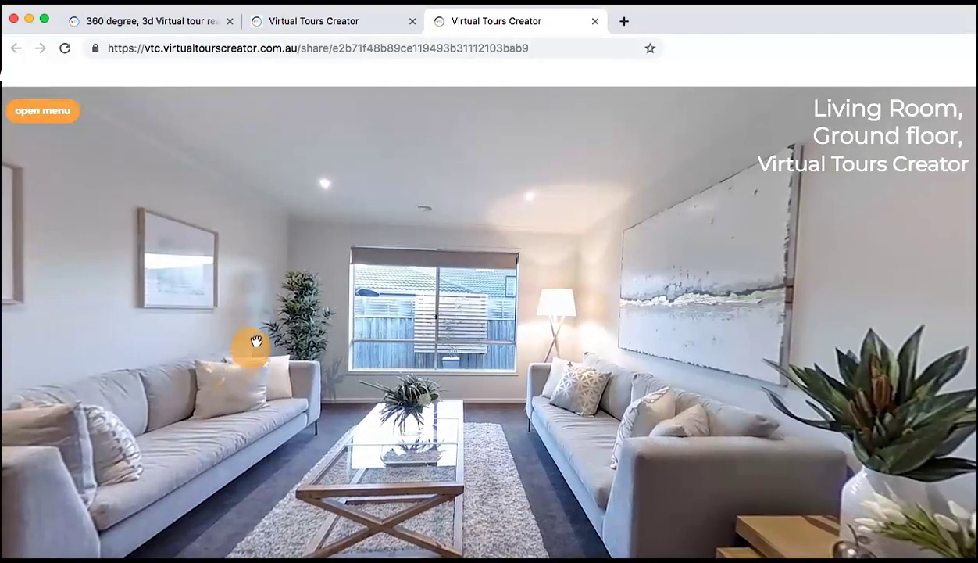
left_click(342, 26)
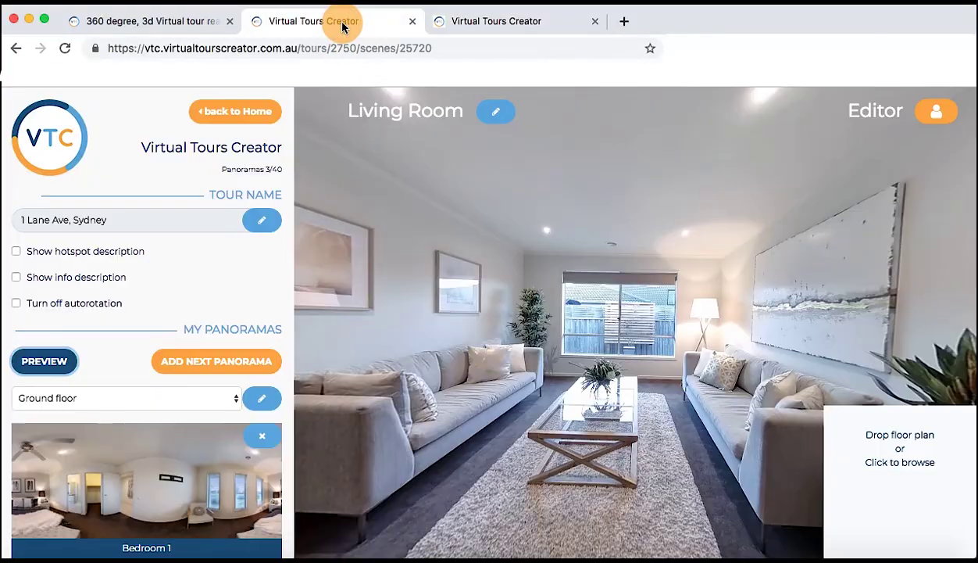
Add an info hotspot with description 'Picasso' on the framed picture on the left wall.
scroll(172, 367, "down", 5)
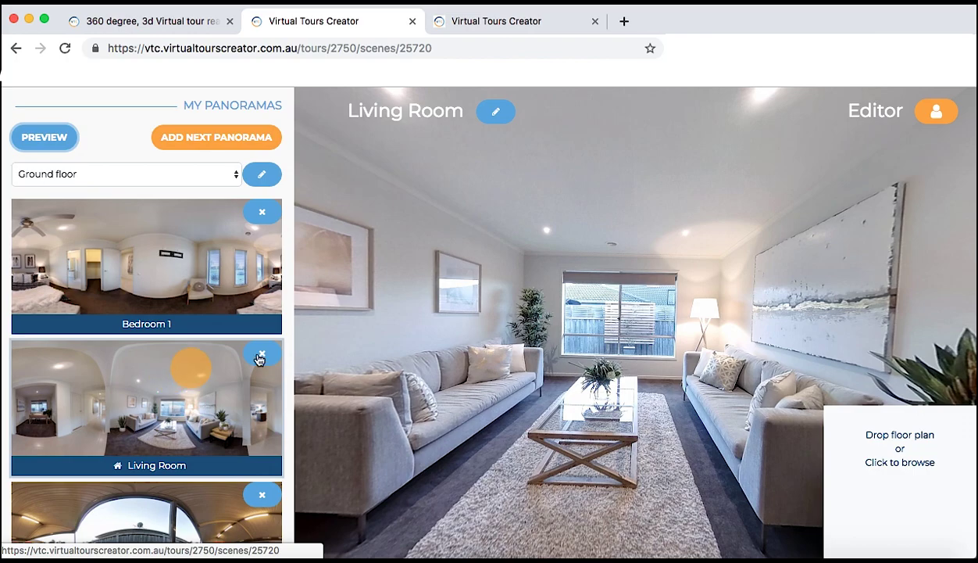
left_click_drag(429, 397, 511, 420)
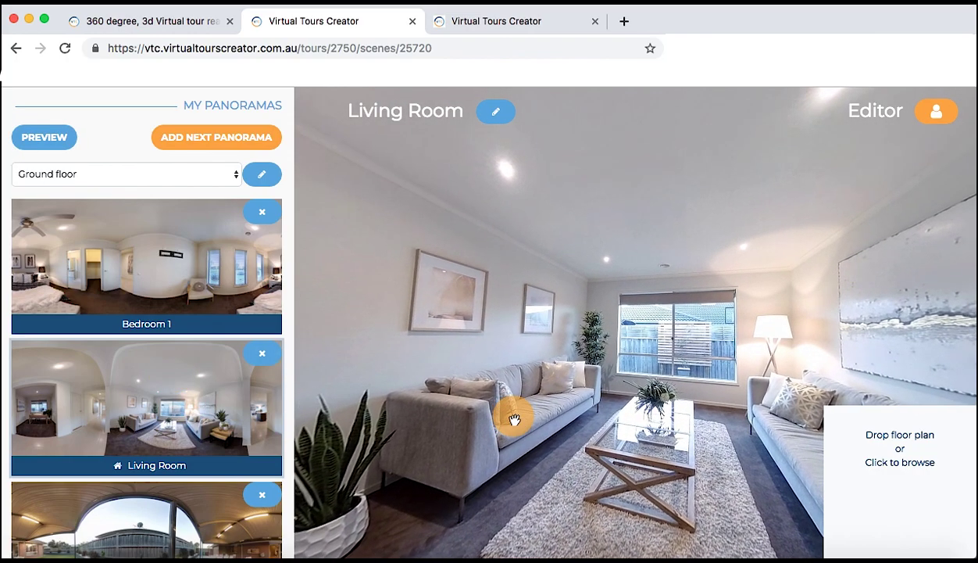
right_click(454, 296)
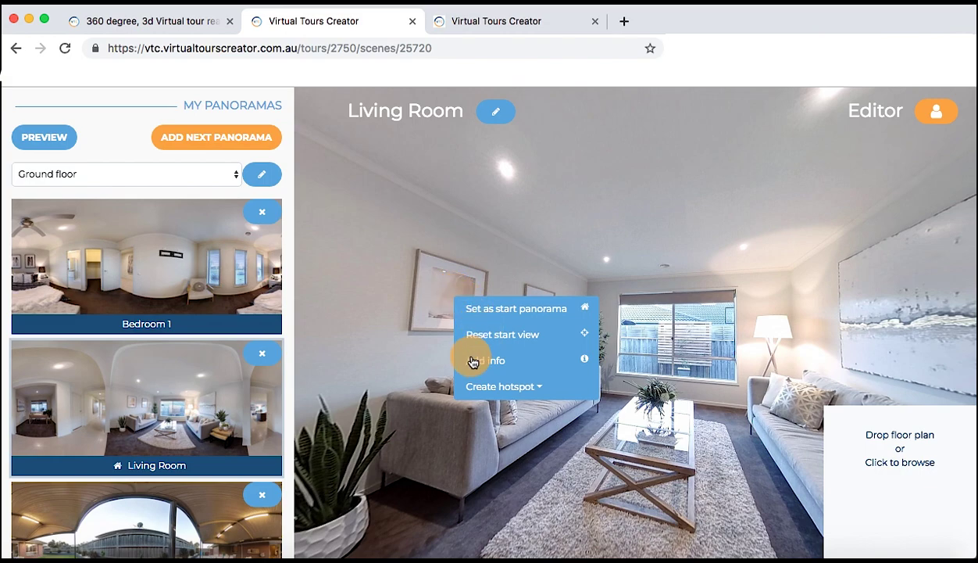
left_click(503, 363)
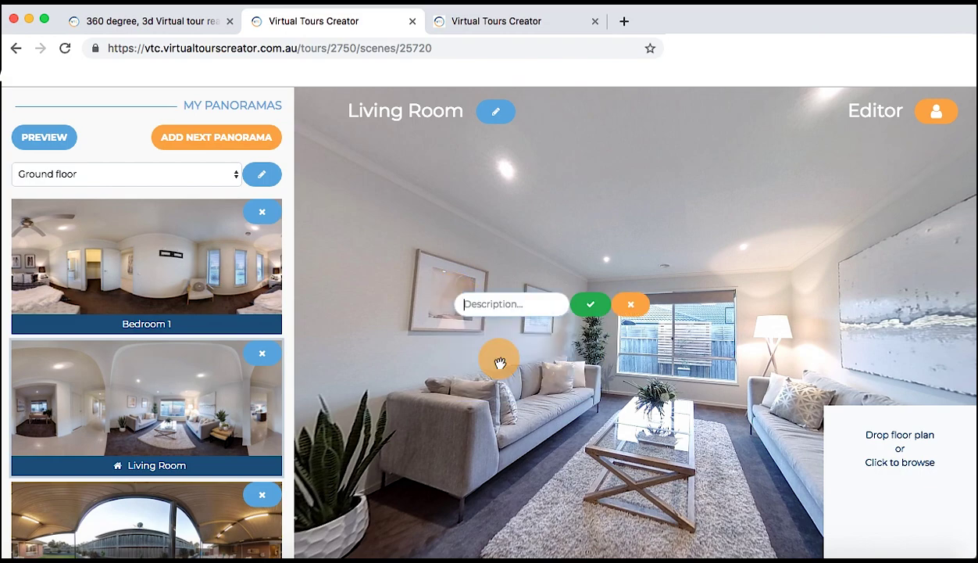
left_click(509, 304)
type("Pi")
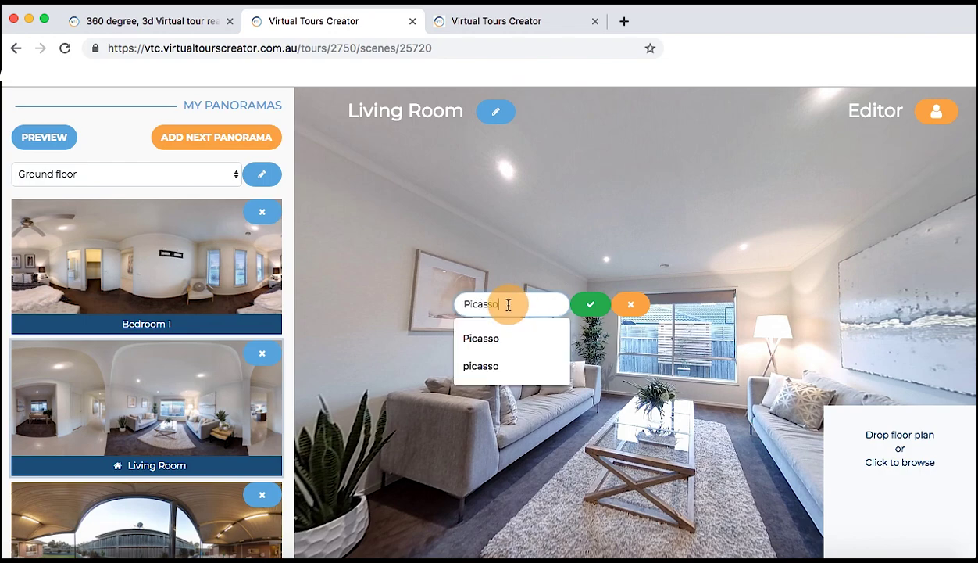
type("casso")
left_click(481, 338)
left_click(590, 304)
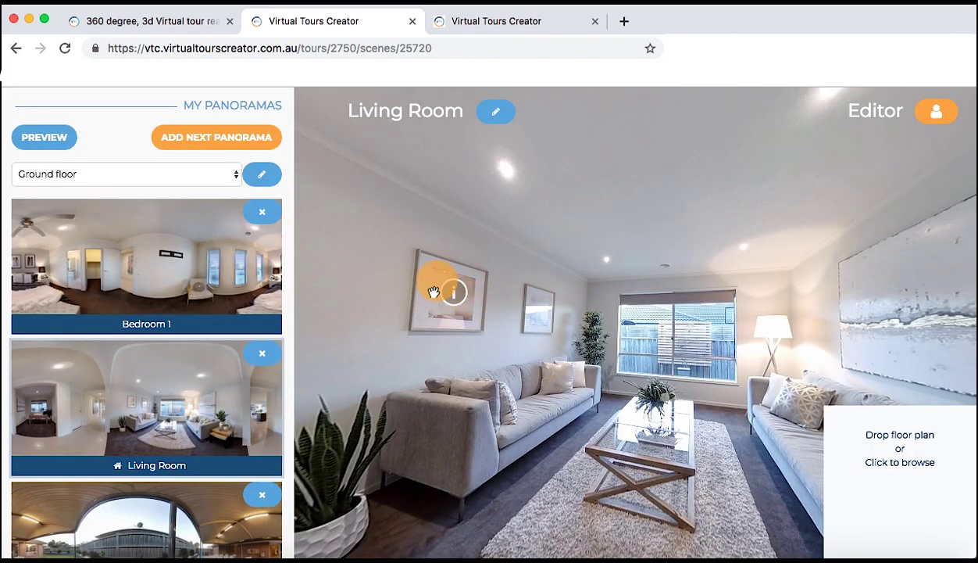
mouse_move(454, 286)
left_click_drag(549, 378, 728, 388)
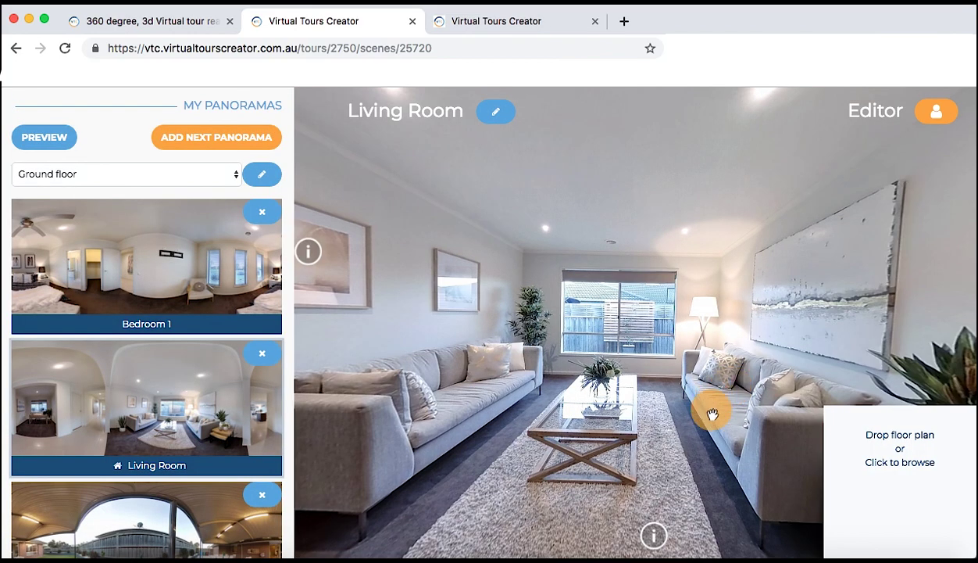
left_click_drag(878, 479, 895, 435)
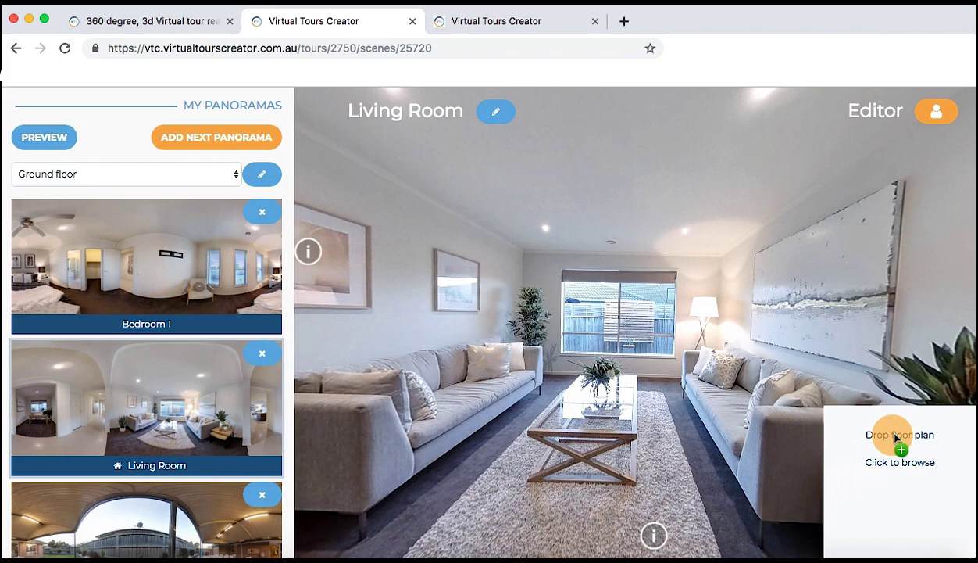
Upload Floor plan.png as the tour's floor plan.
left_click(893, 461)
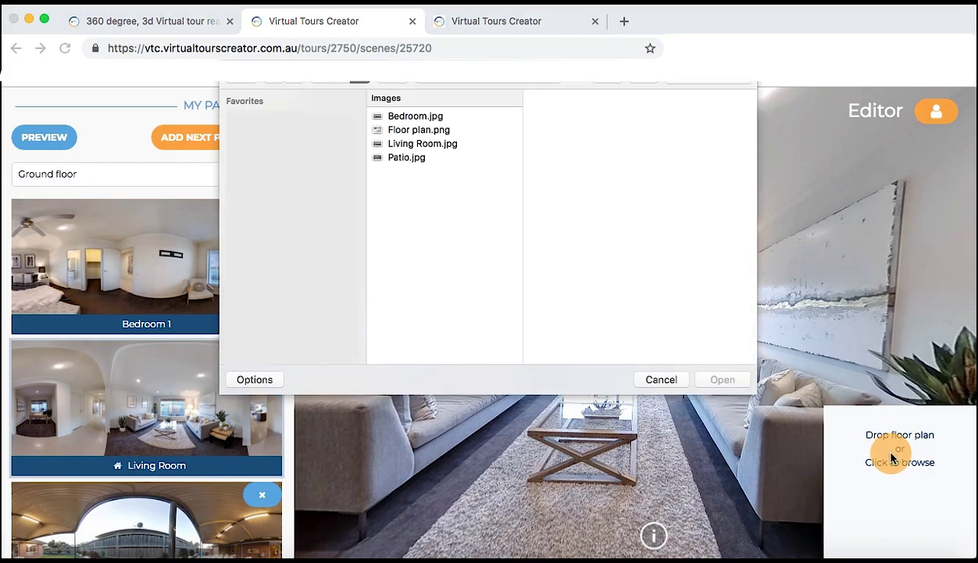
left_click(456, 130)
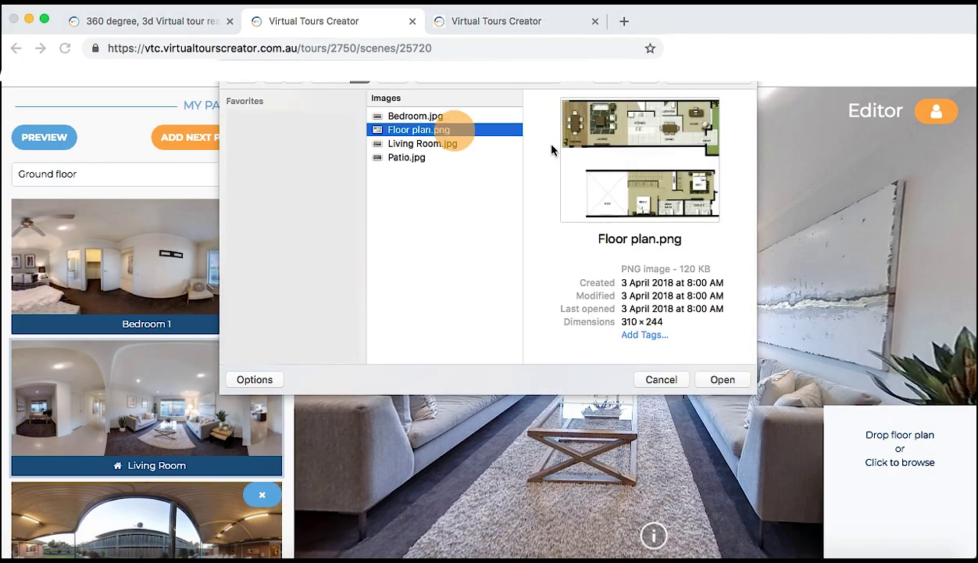
left_click(719, 382)
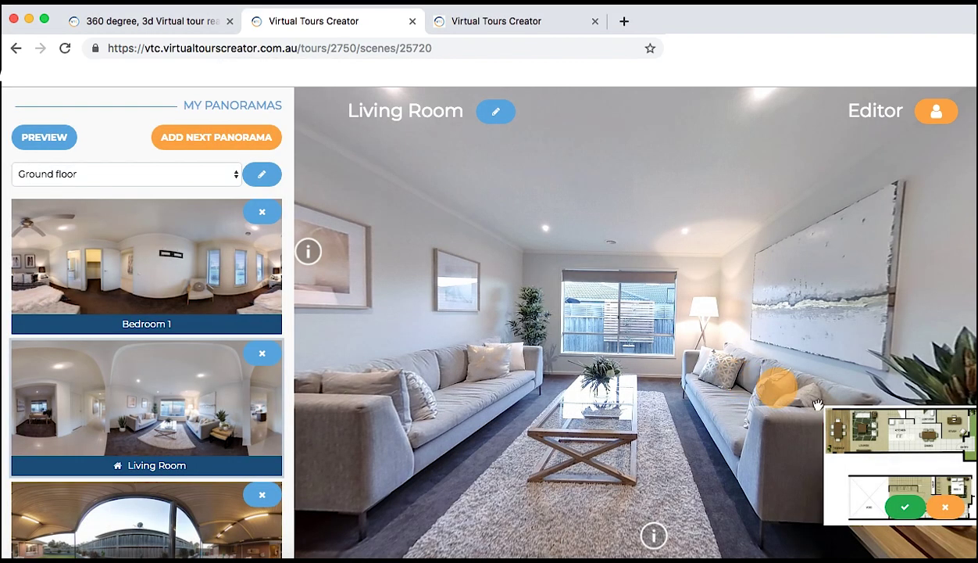
left_click(906, 512)
Place two floor plan markers, linked to Bedroom 1 and Living Room.
left_click(869, 521)
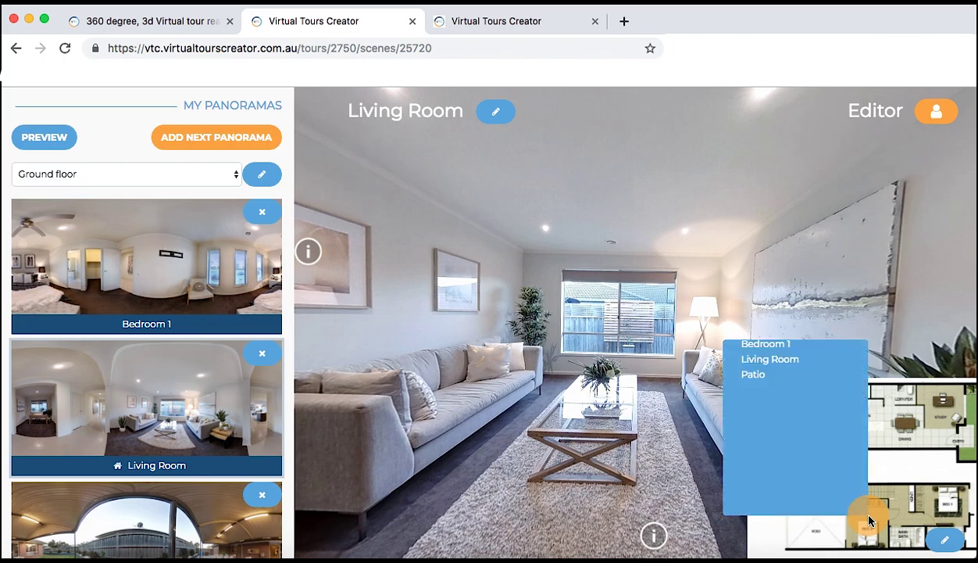
left_click(777, 352)
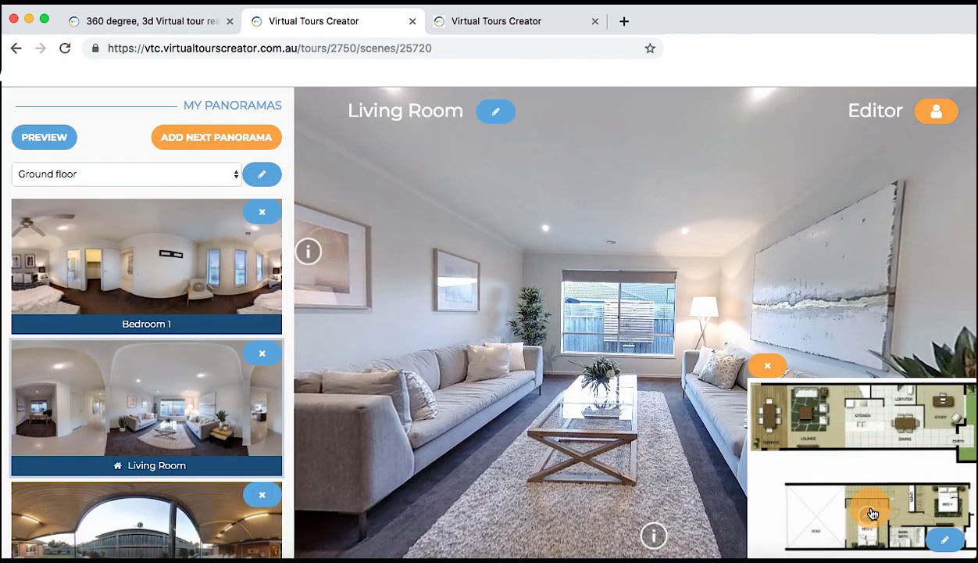
left_click(807, 434)
left_click(728, 277)
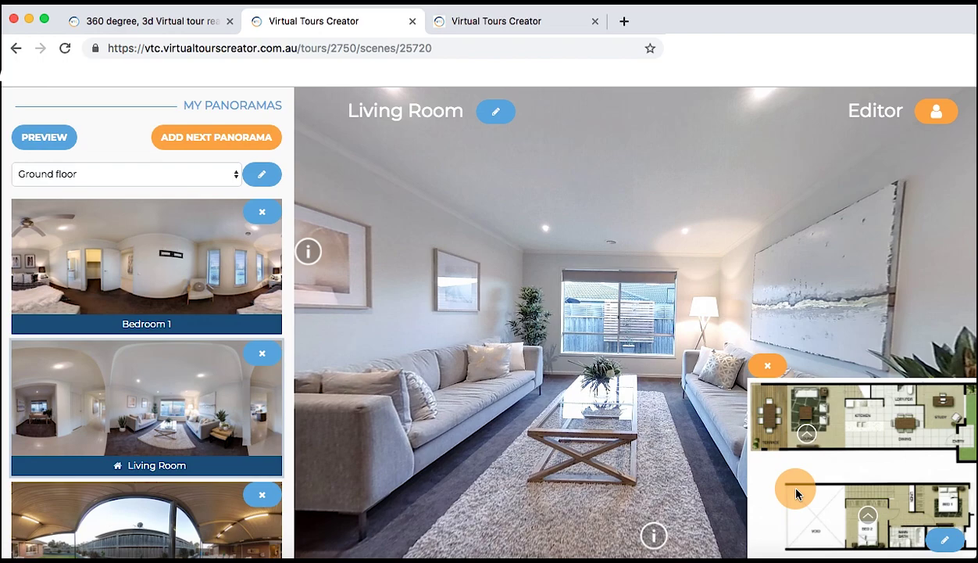
Test the markers by jumping to Bedroom 1 and back to Living Room.
left_click(871, 519)
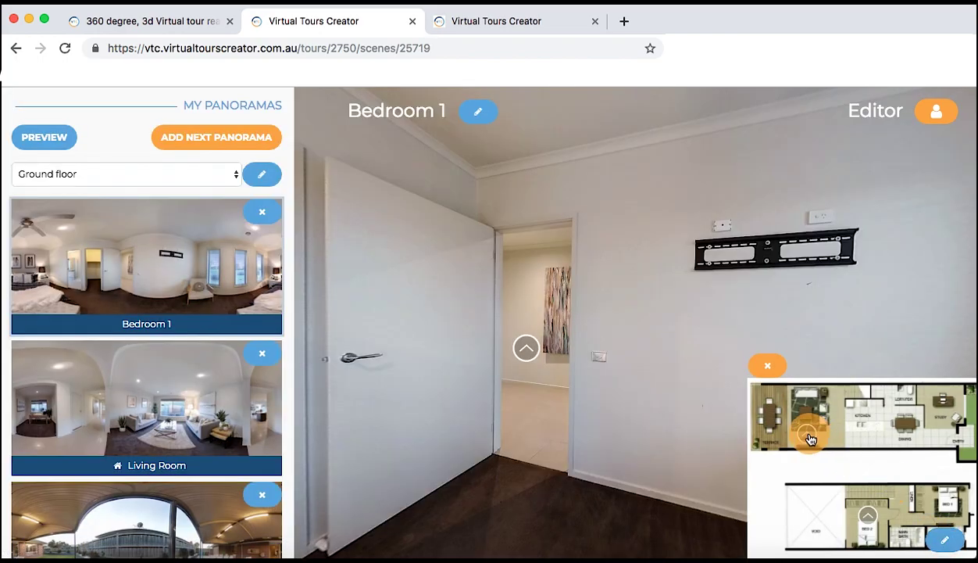
left_click(810, 438)
left_click_drag(543, 432, 747, 412)
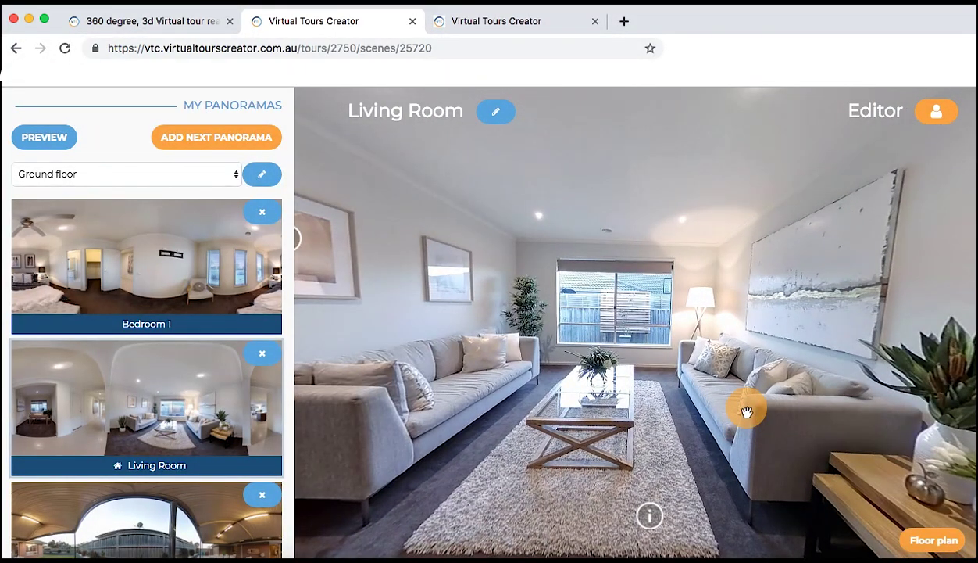
In a tour preview, move to the window viewpoint and jump to Bedroom 1 via the floor plan.
left_click(35, 138)
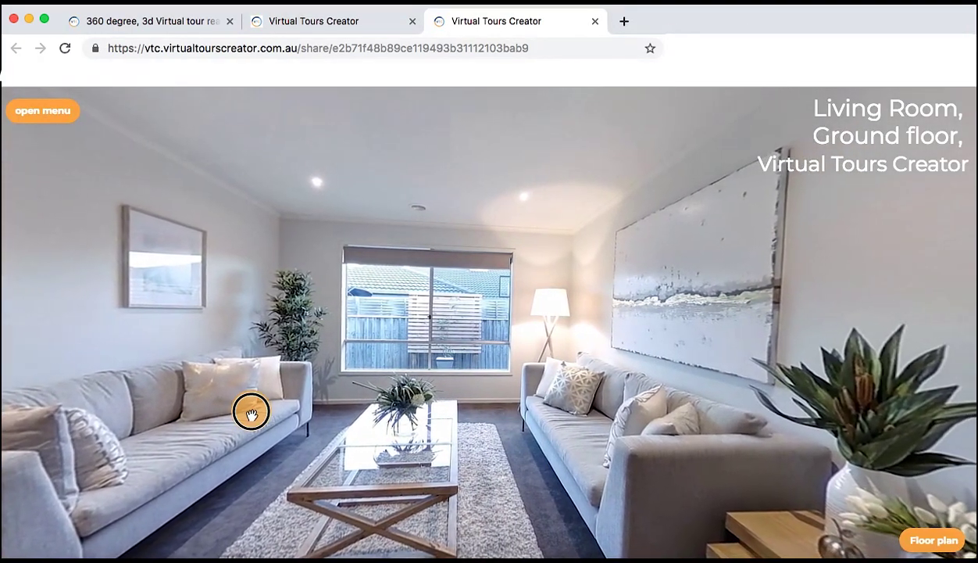
left_click_drag(251, 408, 474, 404)
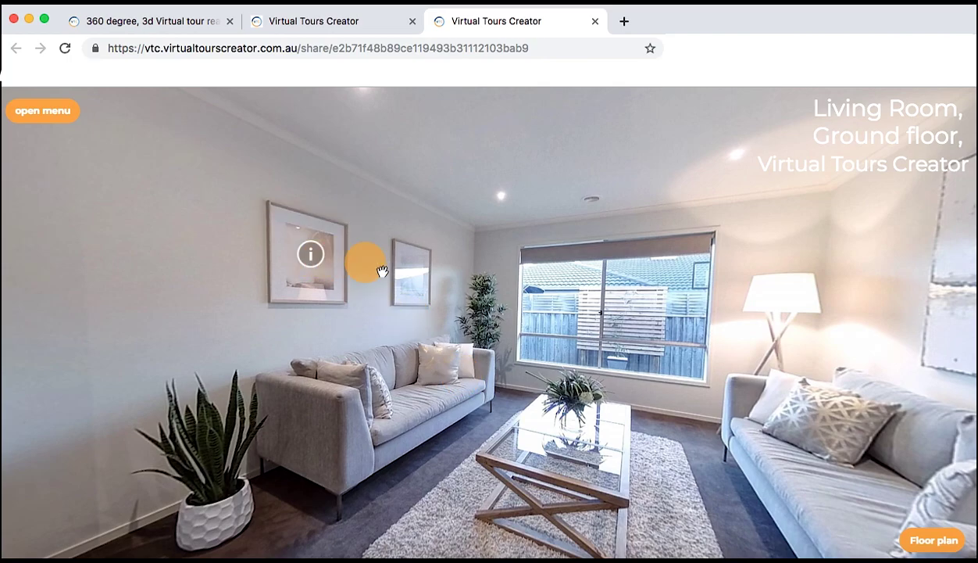
left_click(654, 477)
mouse_move(500, 486)
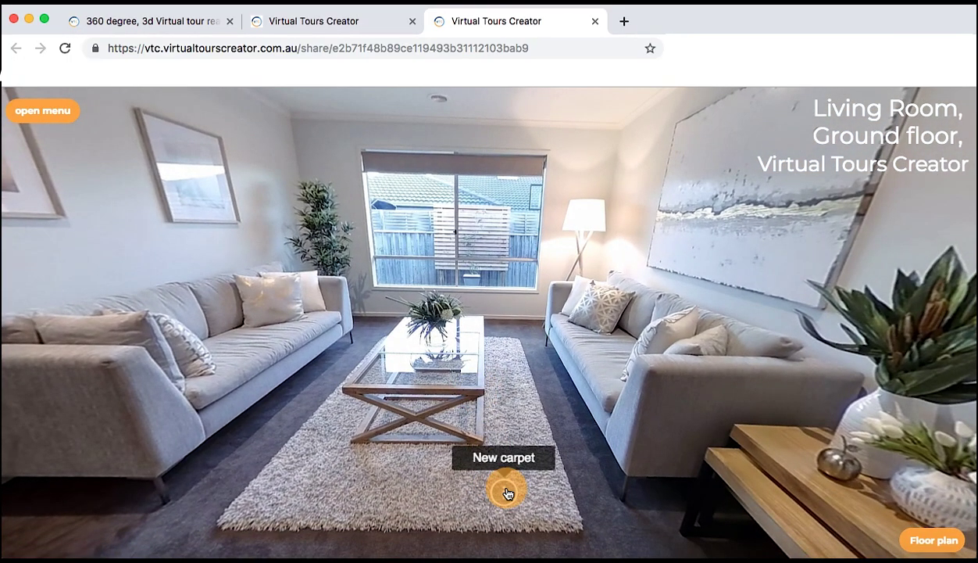
left_click(934, 541)
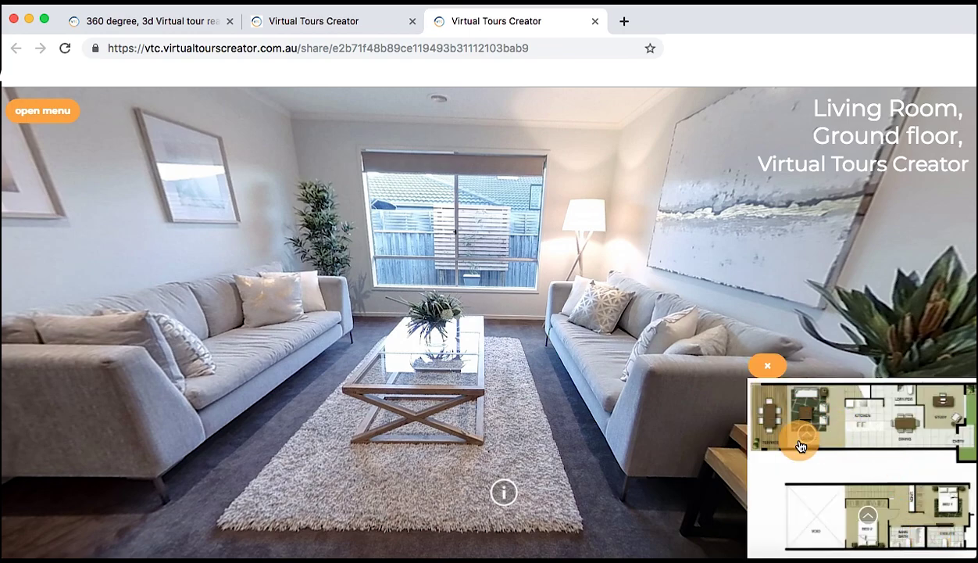
left_click(868, 518)
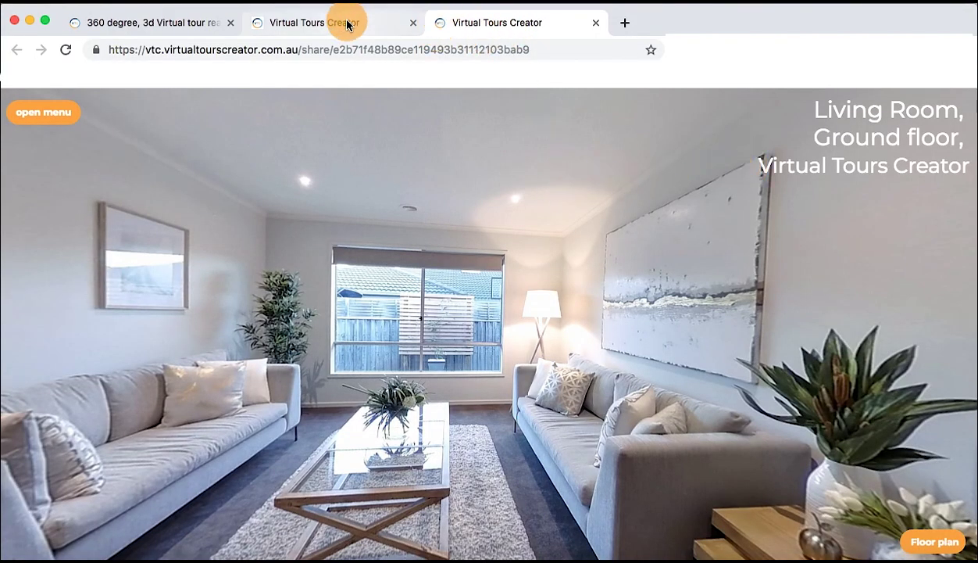
Enable Show hotspot description in the editor and check the Picasso hotspot's label.
left_click(315, 28)
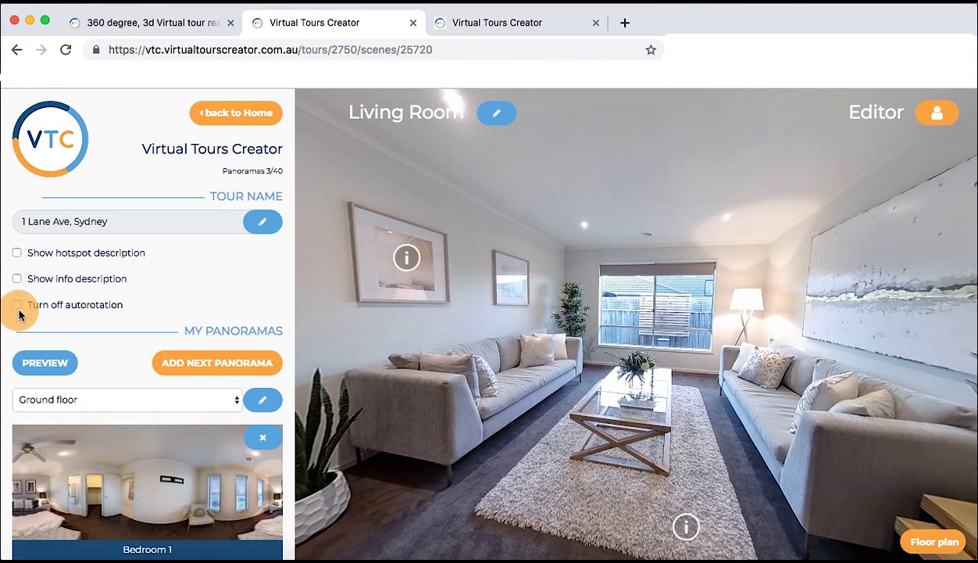
left_click(18, 253)
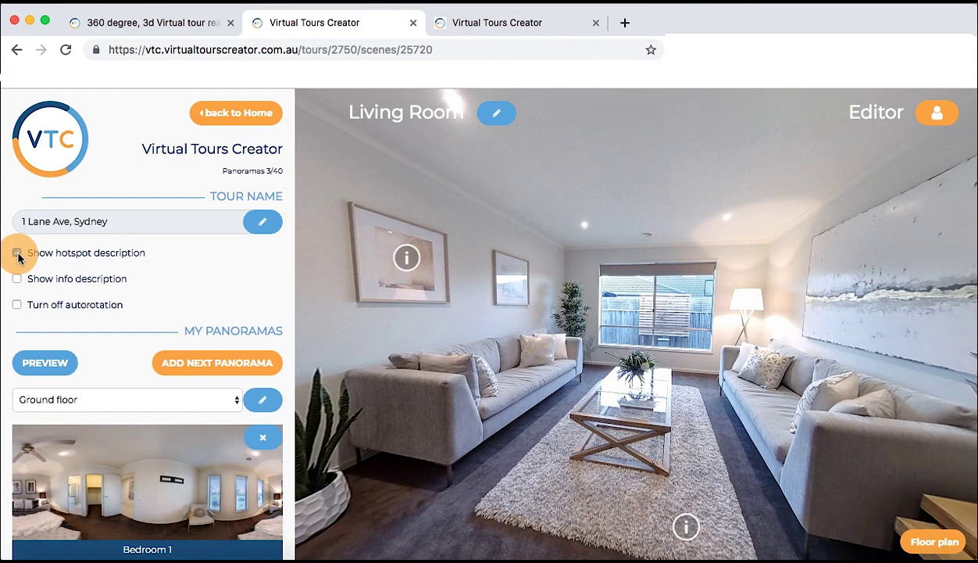
left_click(18, 254)
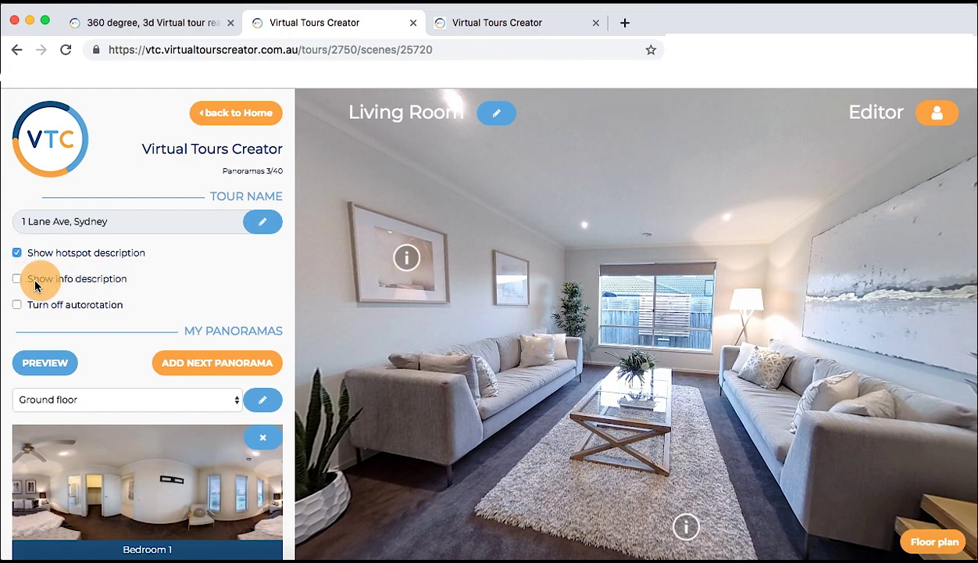
left_click(408, 262)
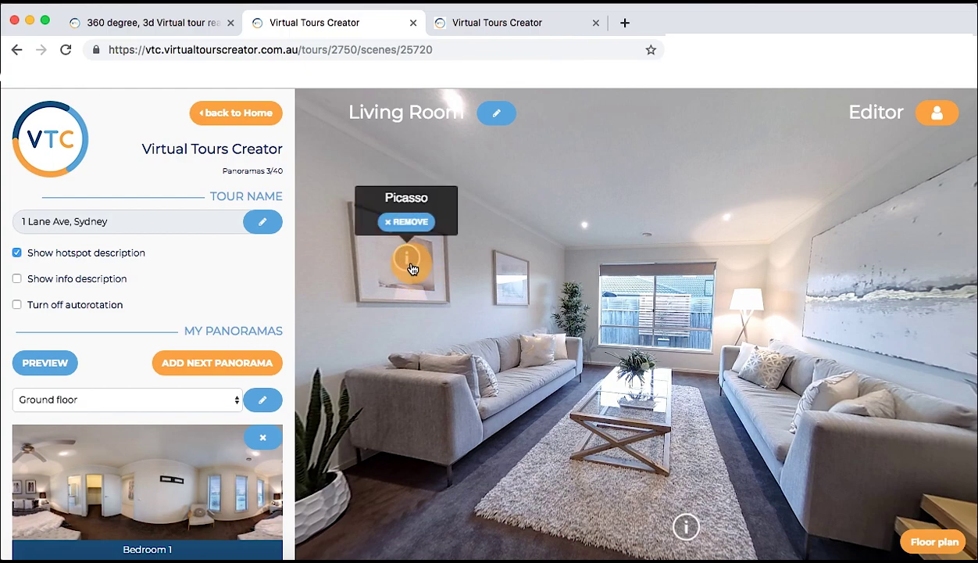
left_click(19, 281)
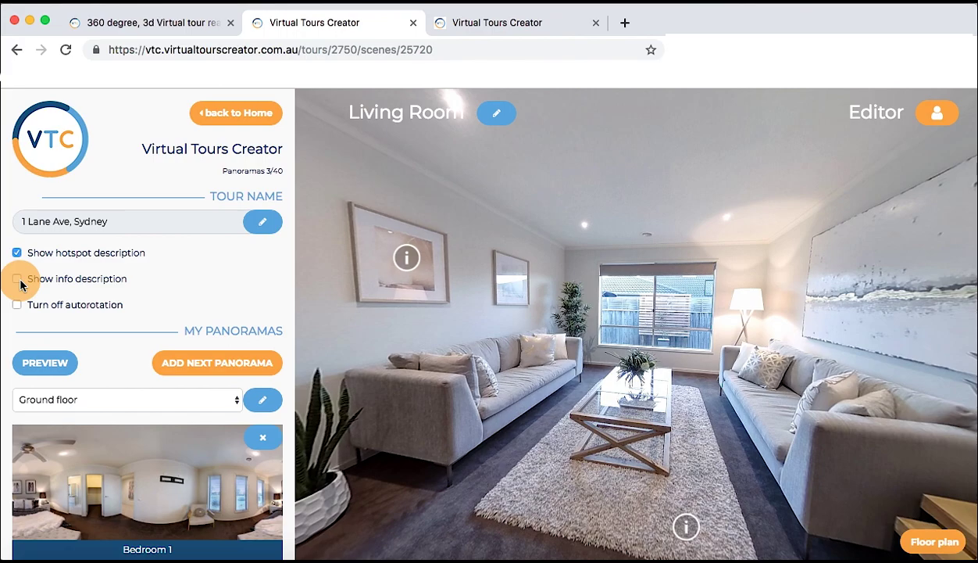
left_click(17, 279)
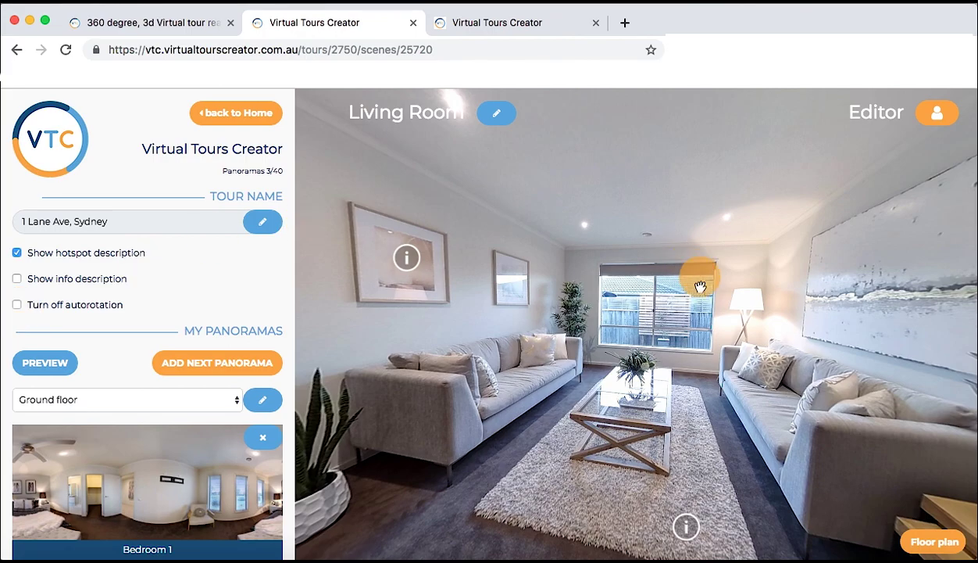
left_click_drag(519, 339, 500, 349)
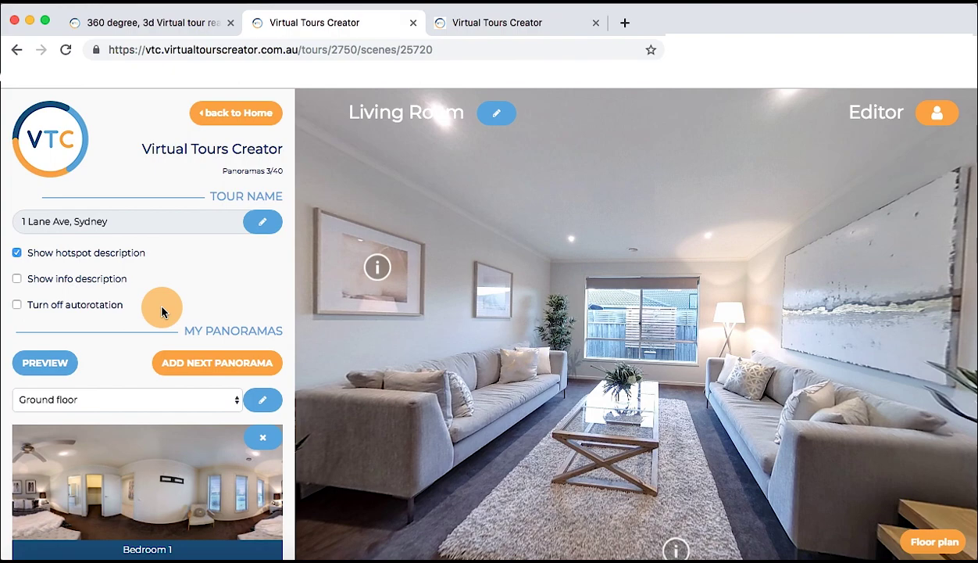
Go back to the Home dashboard listing the tours.
left_click(247, 123)
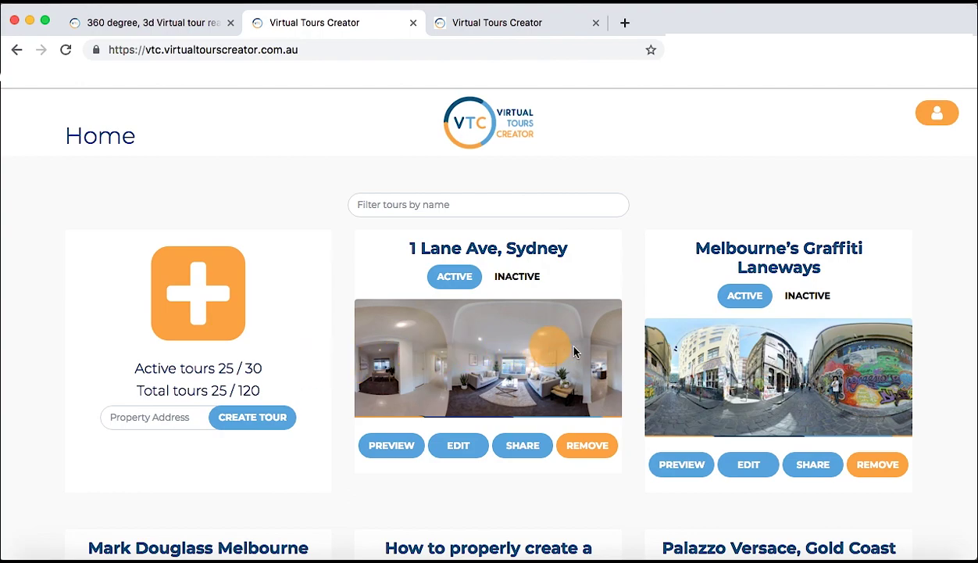
scroll(349, 364, "down", 5)
scroll(349, 364, "up", 5)
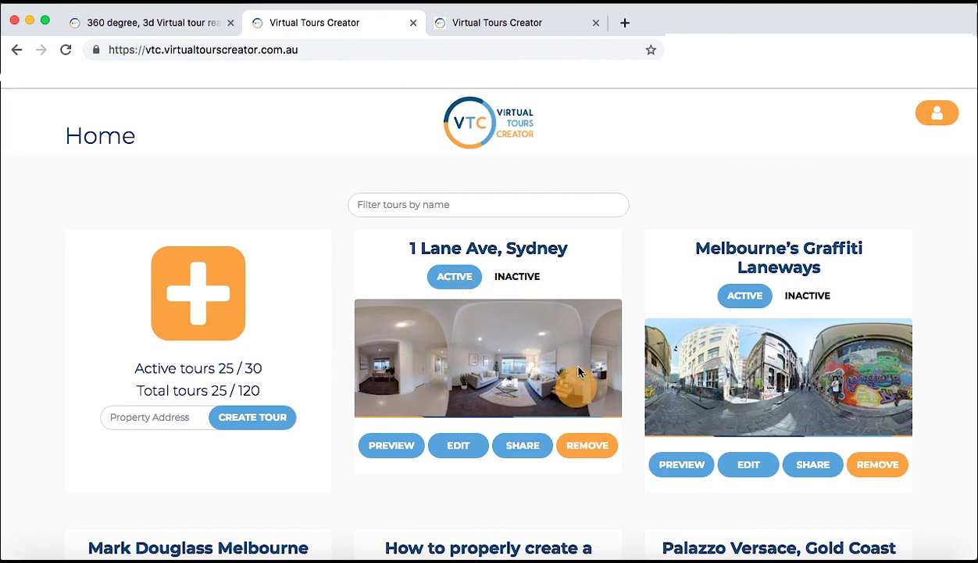
left_click(530, 455)
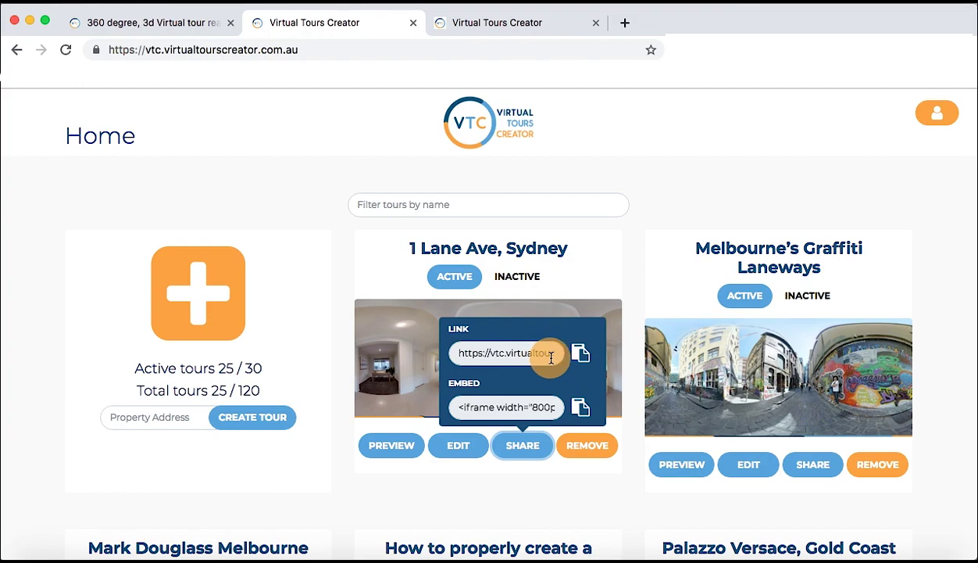
left_click(583, 355)
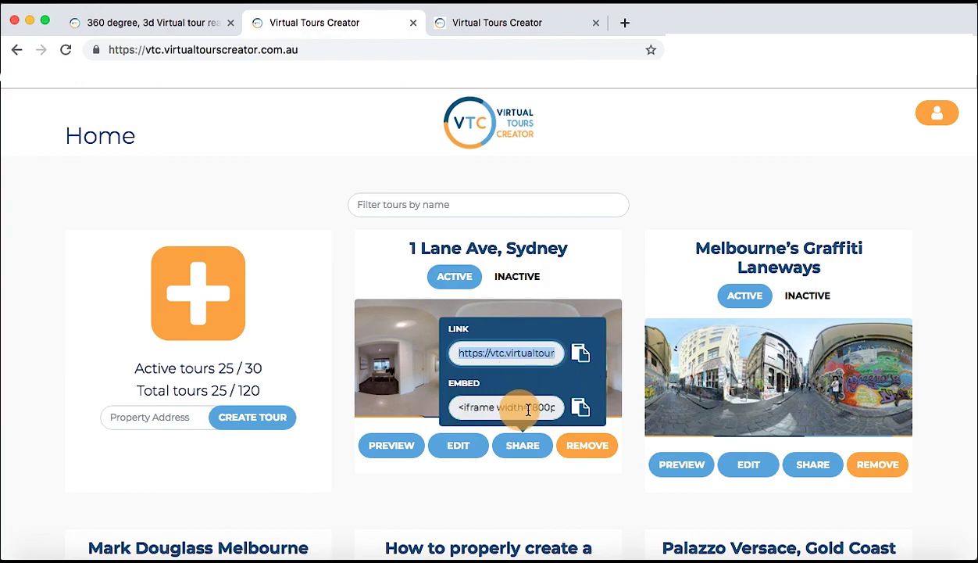
left_click(582, 410)
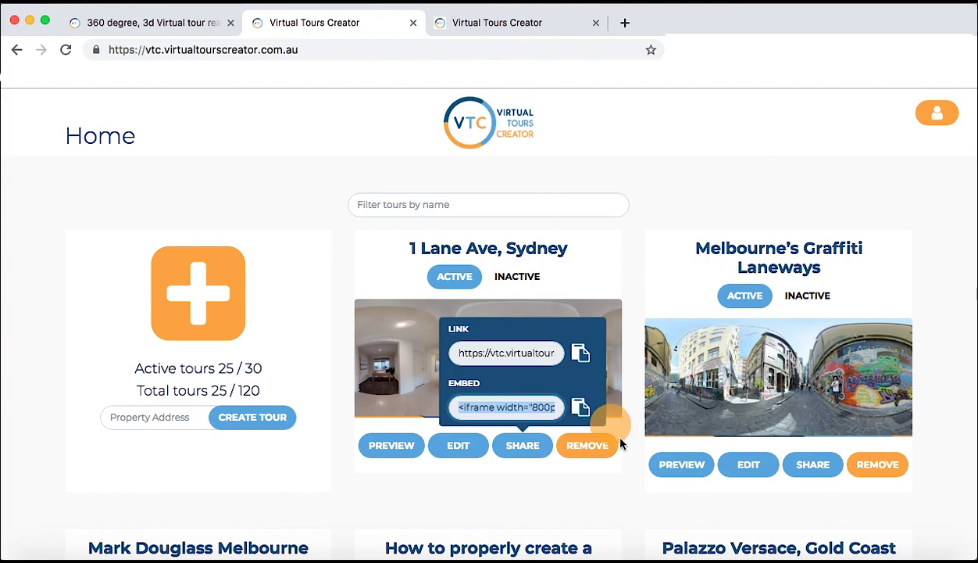
left_click(625, 496)
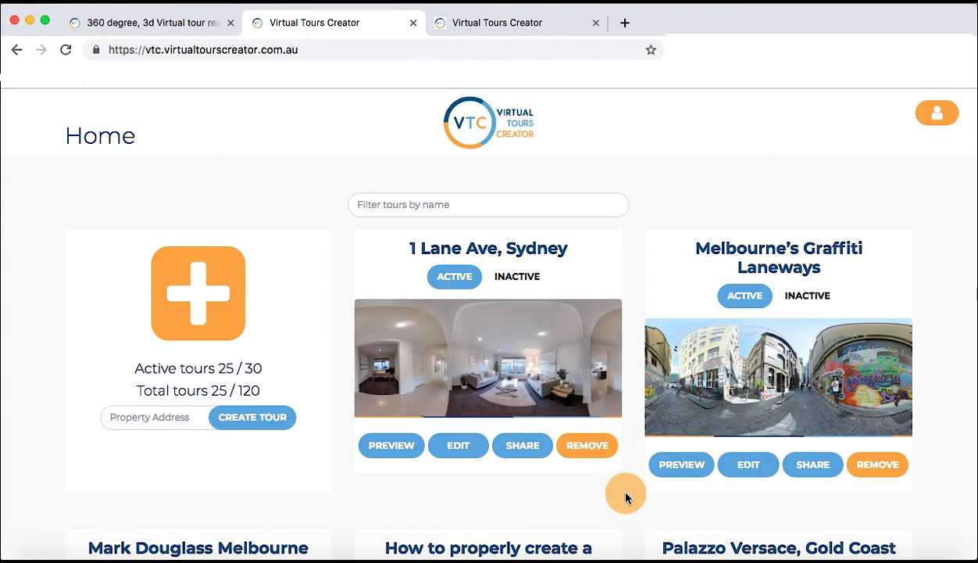